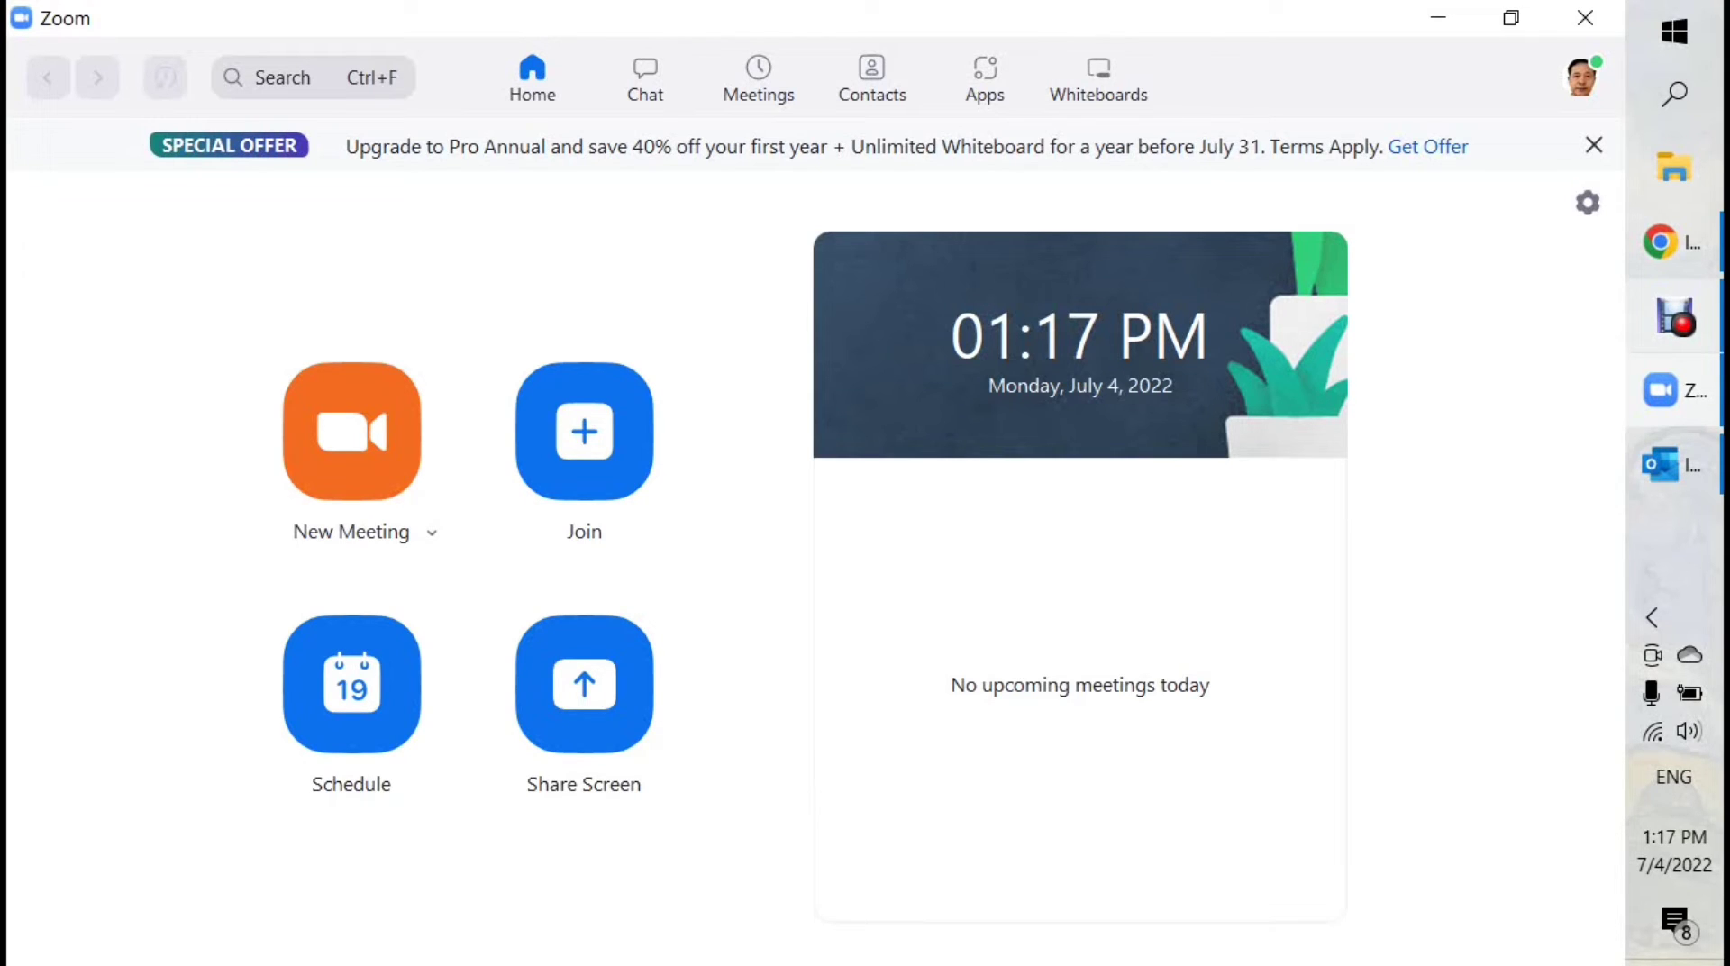
Start scheduling a new meeting and set its topic to "Our Zoom Meeting on ...."
left_click(352, 684)
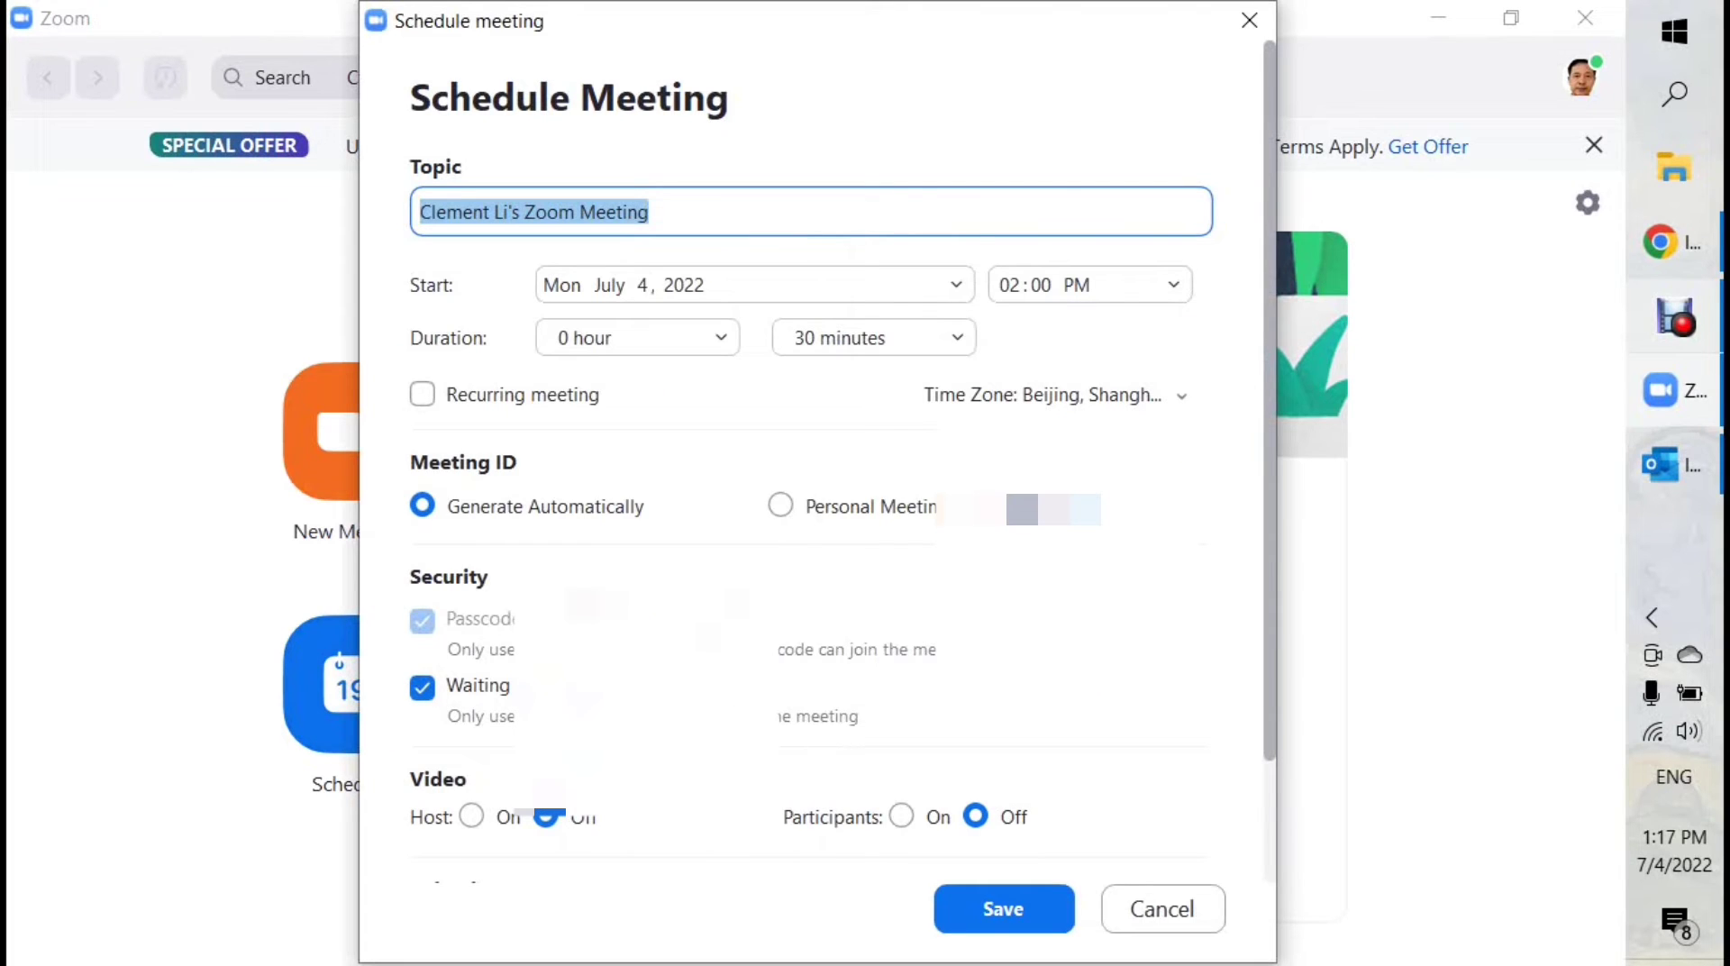
left_click(648, 212)
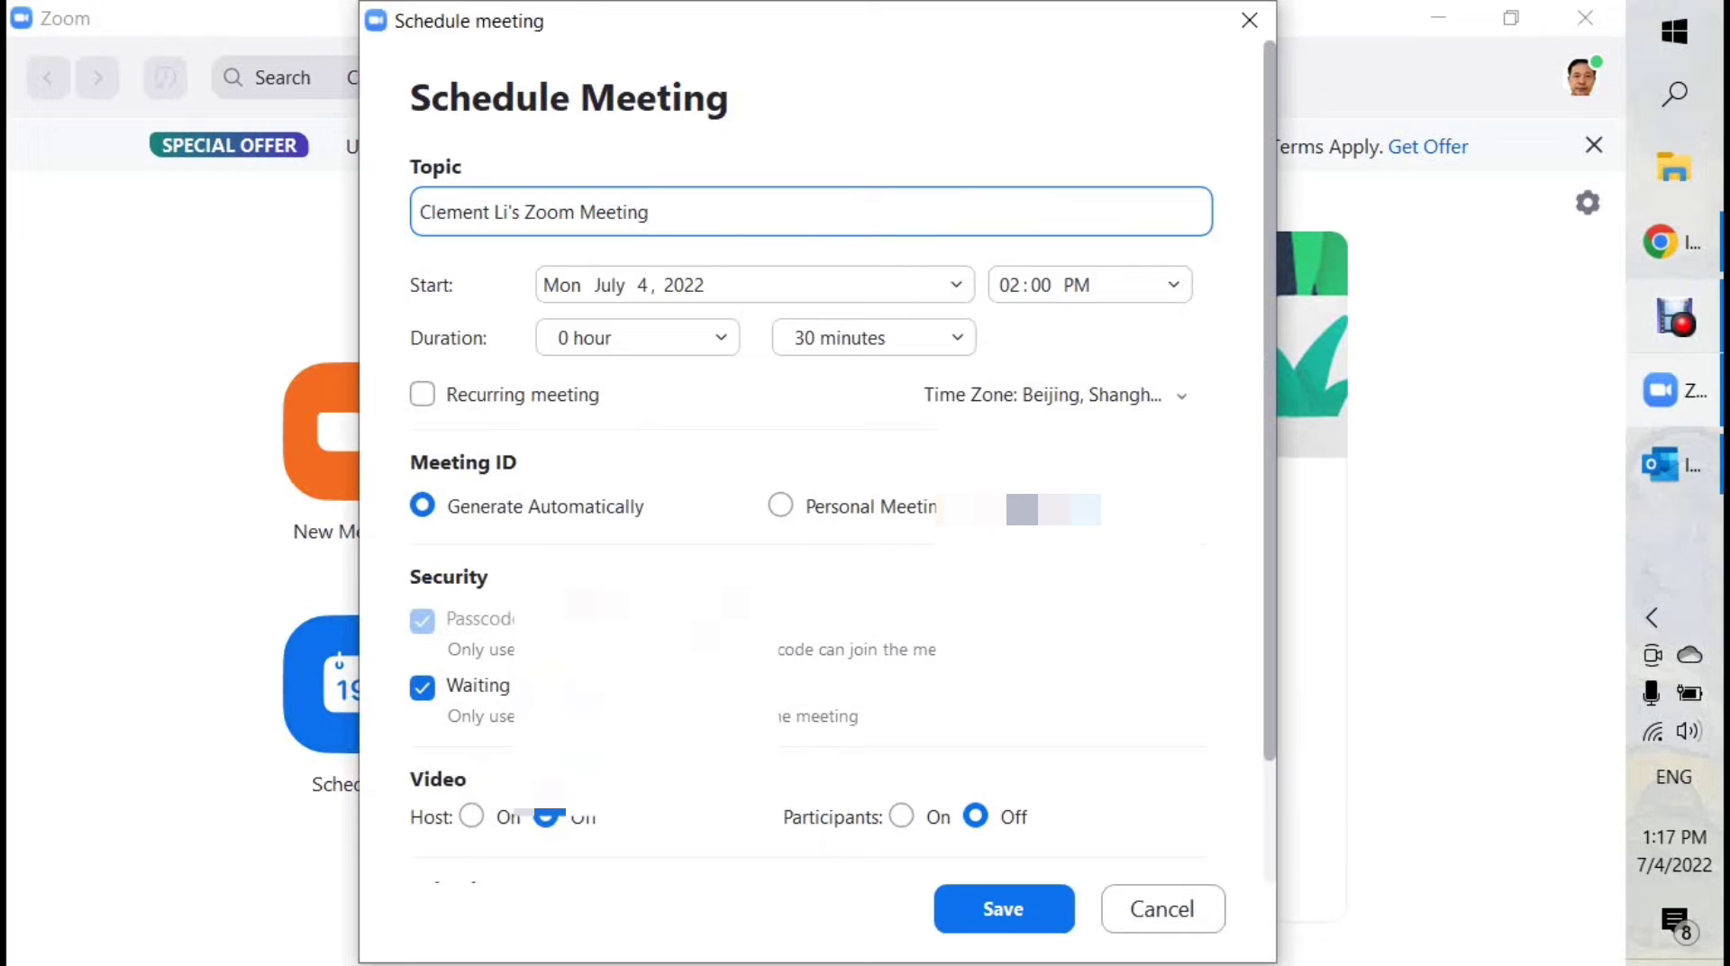
key("BackSpace")
key("BackSpace")
key("BackSpace")
key("BackSpace")
key("BackSpace")
key("BackSpace")
key("BackSpace")
key("BackSpace")
key("BackSpace")
key("BackSpace")
key("BackSpace")
key("BackSpace")
key("BackSpace")
key("BackSpace")
key("BackSpace")
key("BackSpace")
key("BackSpace")
key("BackSpace")
key("BackSpace")
key("BackSpace")
key("BackSpace")
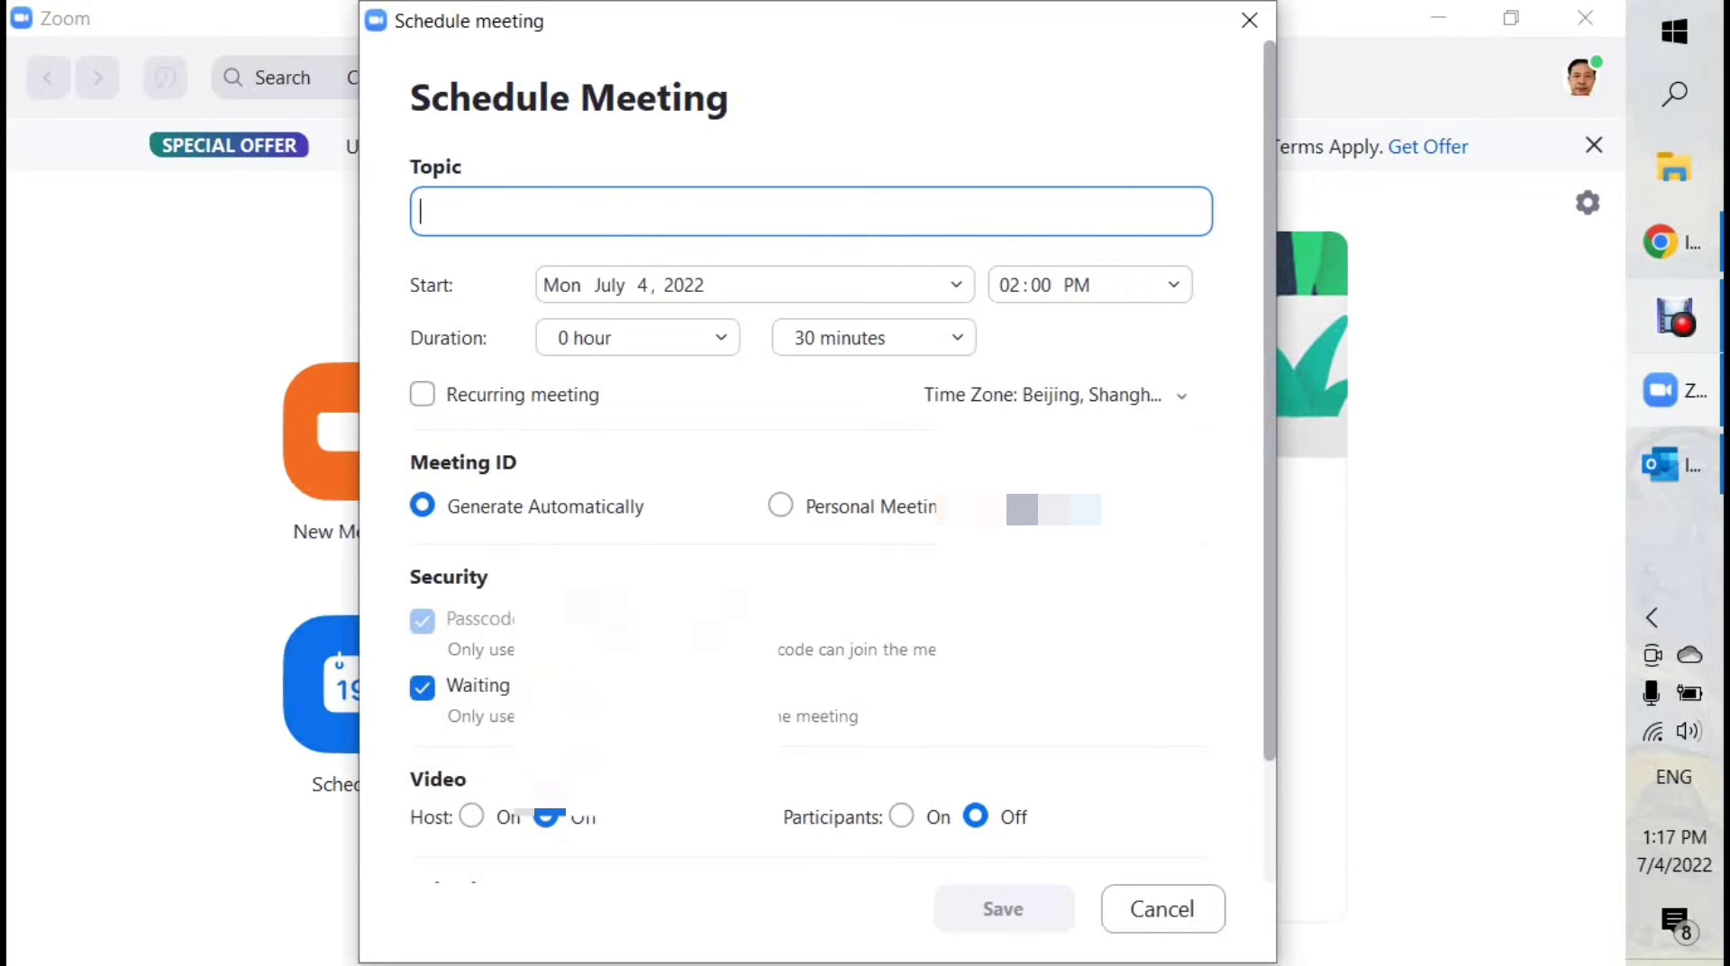
type("Our Zoo")
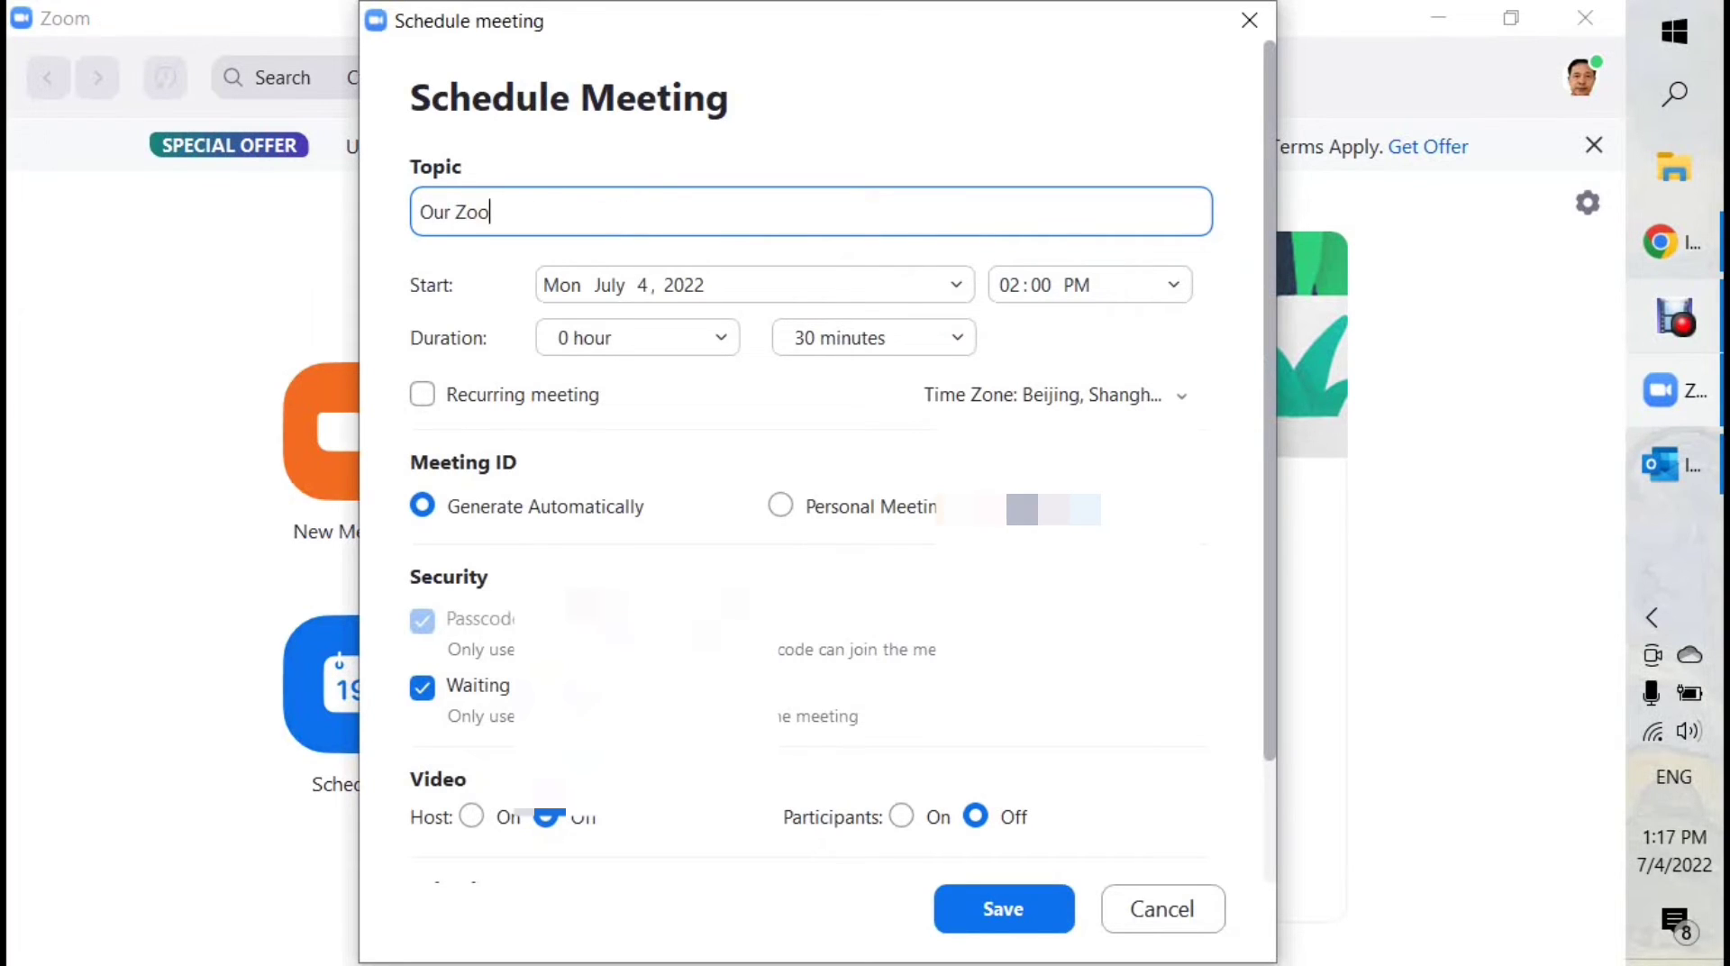
type("m Meeting")
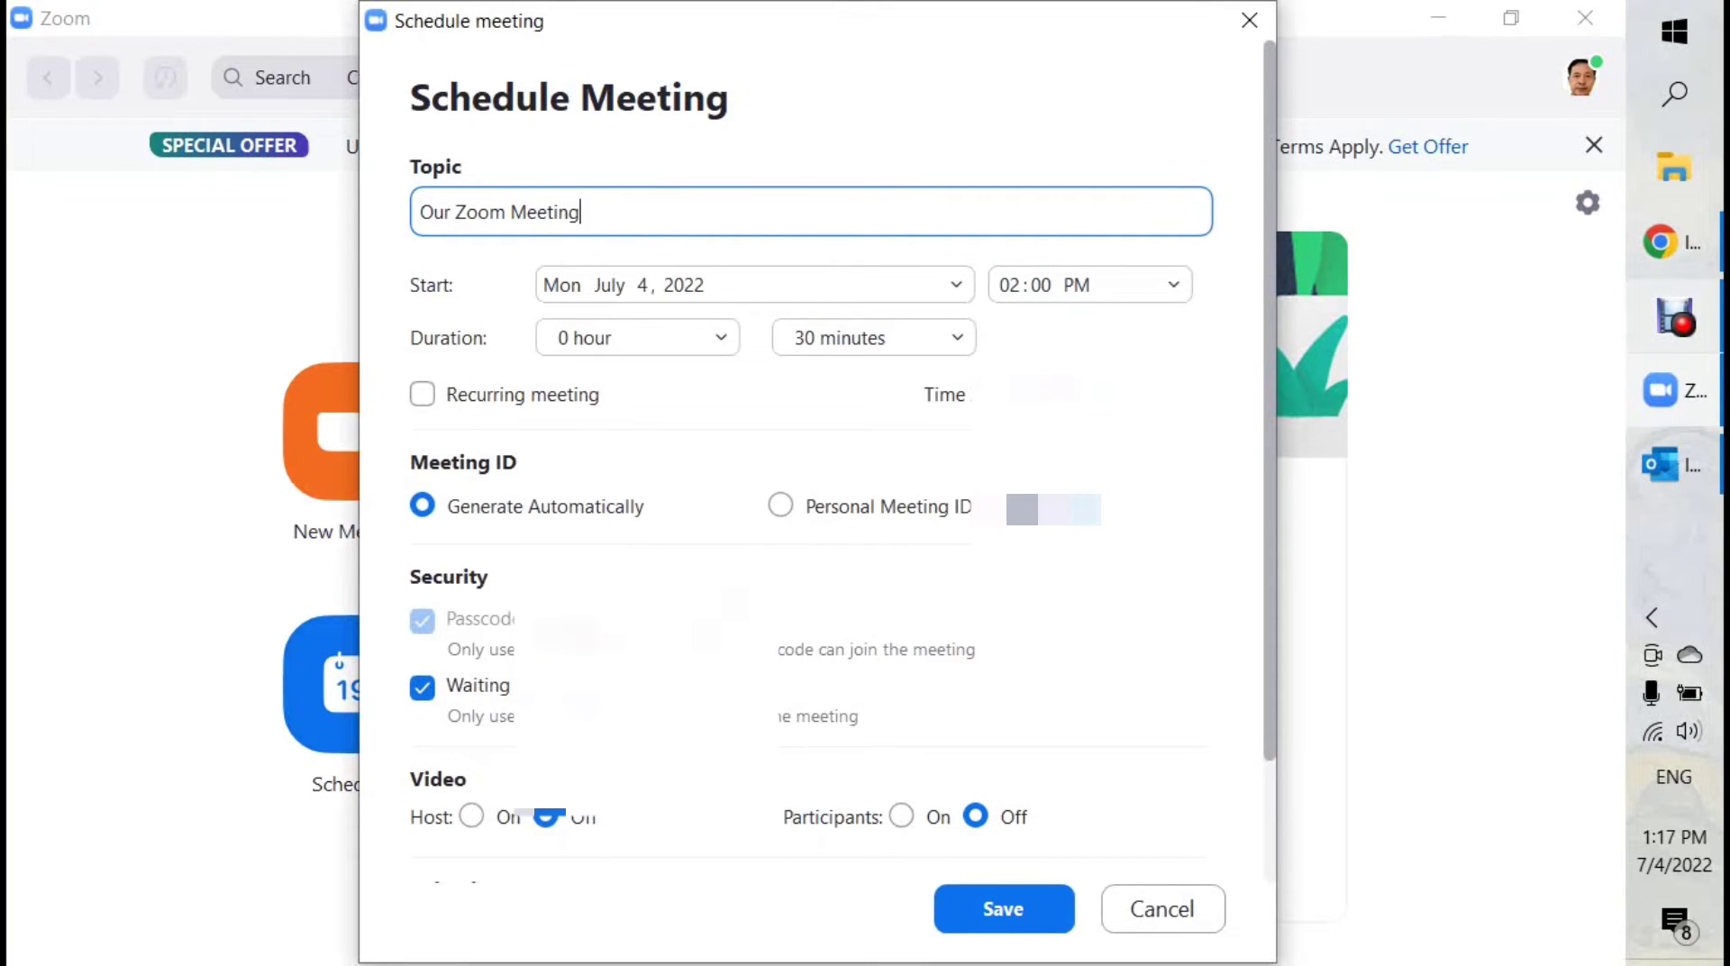
type(" on ....")
Save the meeting as recurring, with both host and participant video on and Outlook as the calendar
left_click(422, 394)
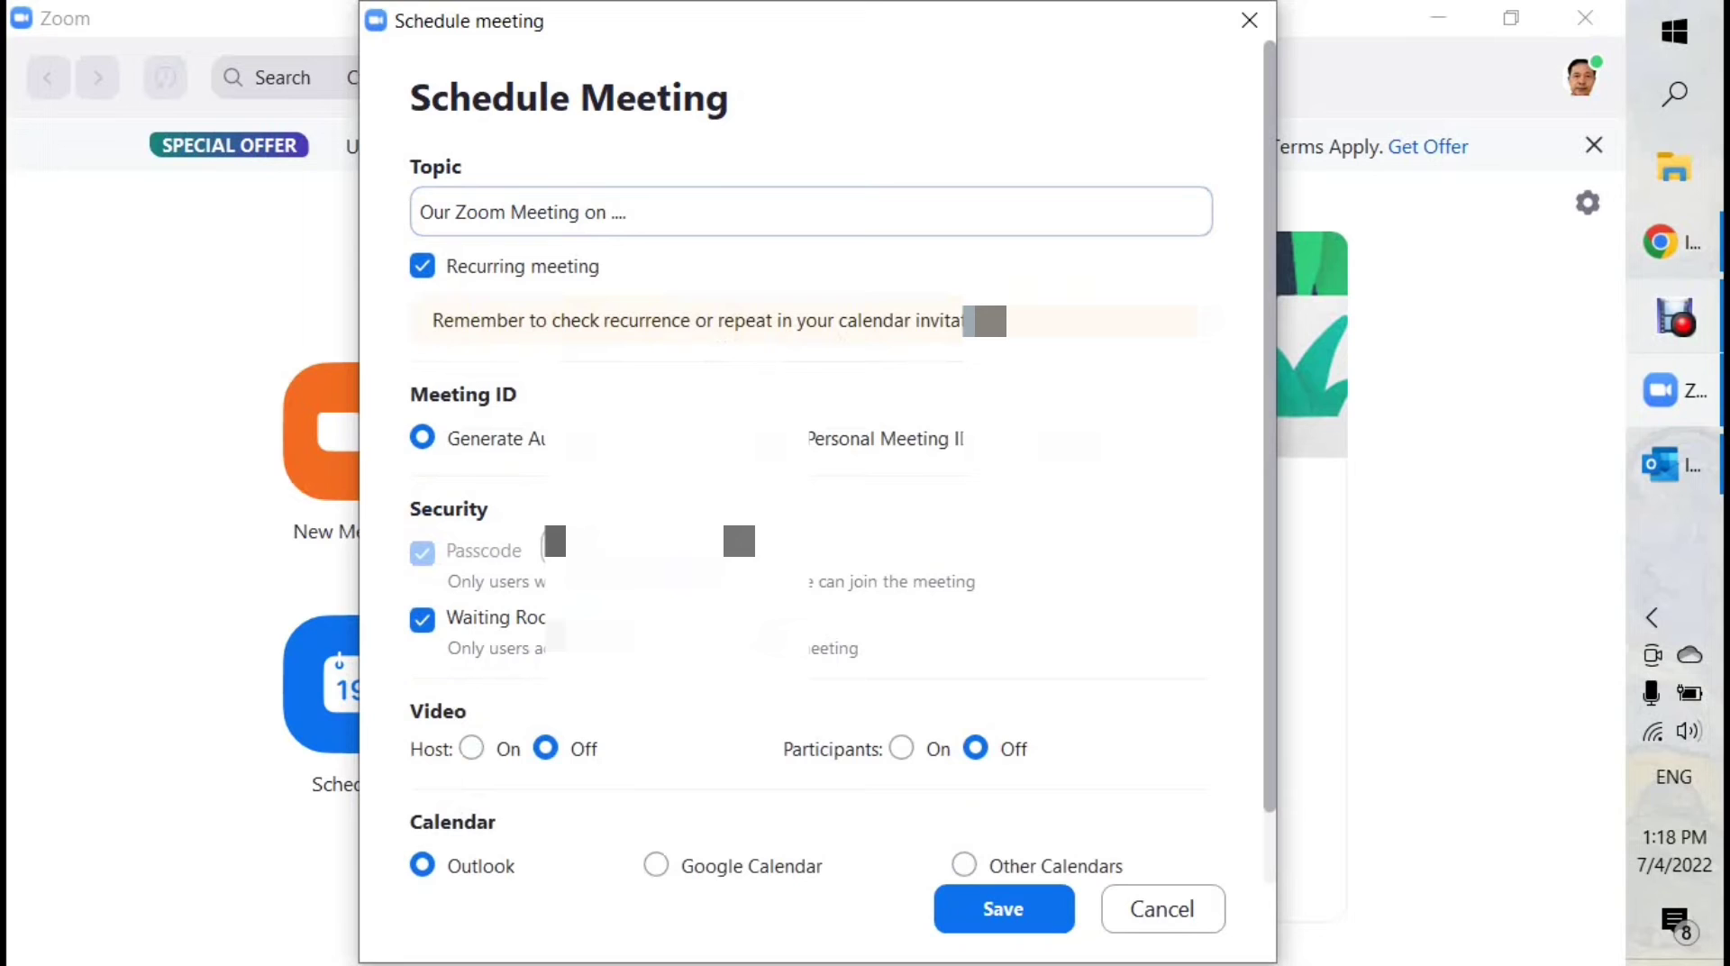
left_click(471, 748)
left_click(901, 748)
scroll(811, 460, "down", 1)
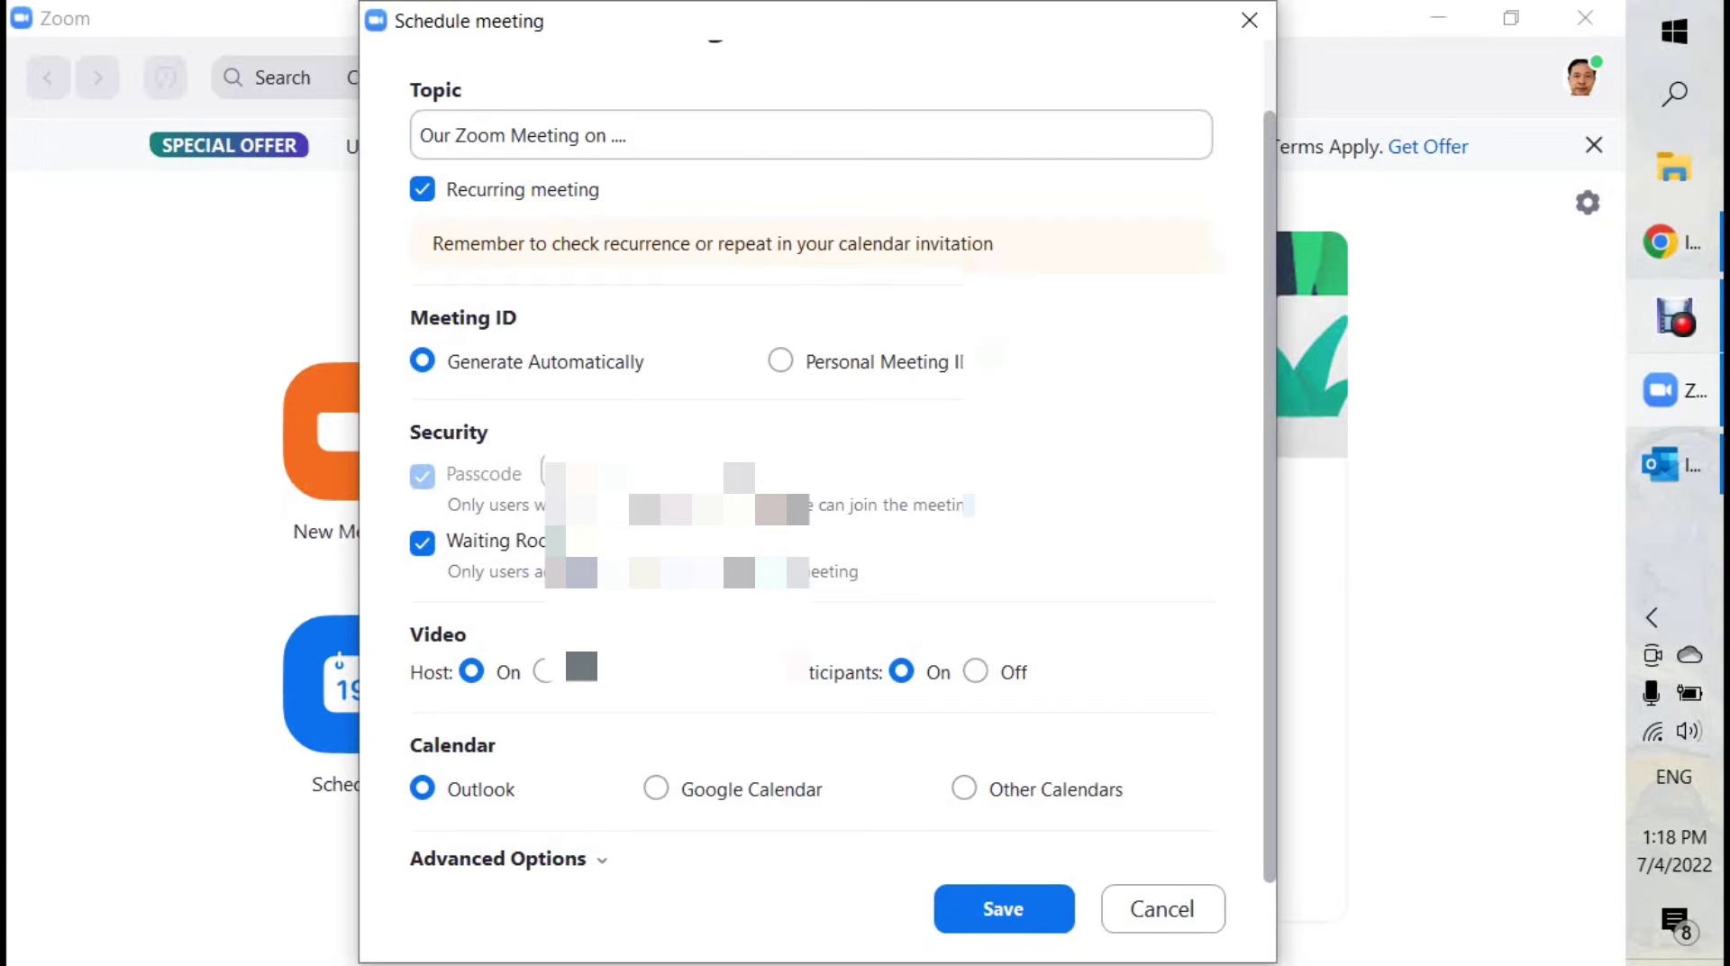
left_click(1003, 908)
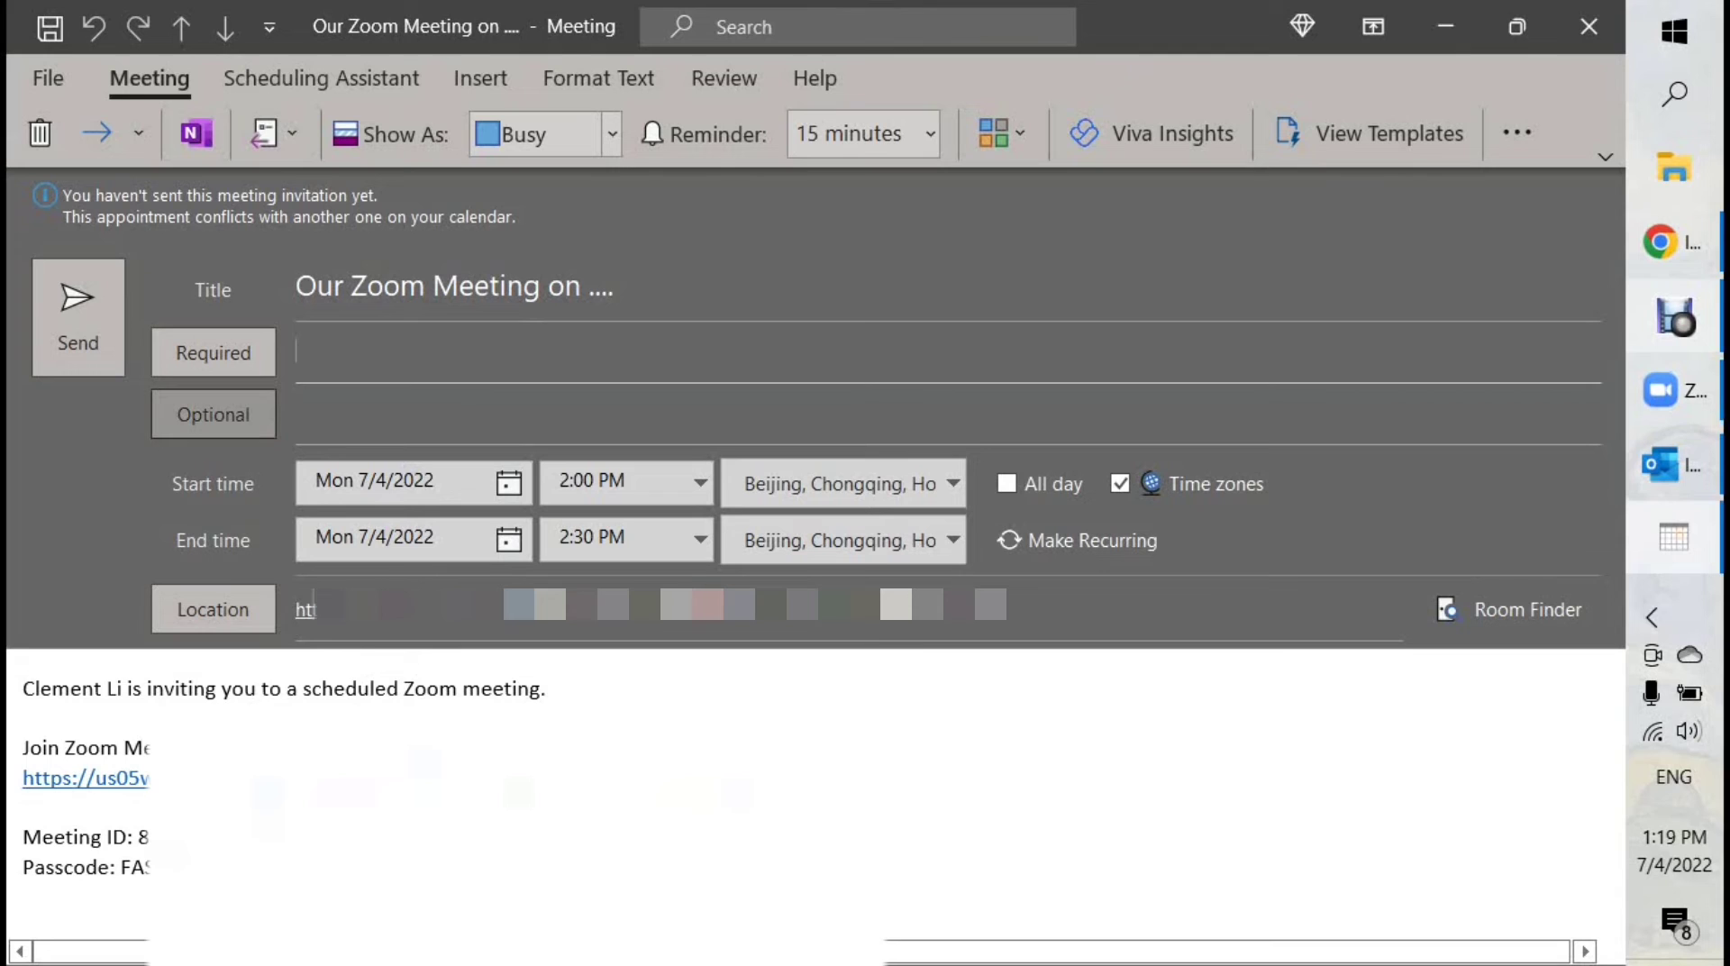
Set the Outlook invitation's start date to Tue 7/5/2022 and its end date to Fri 7/8/2022
key("Down")
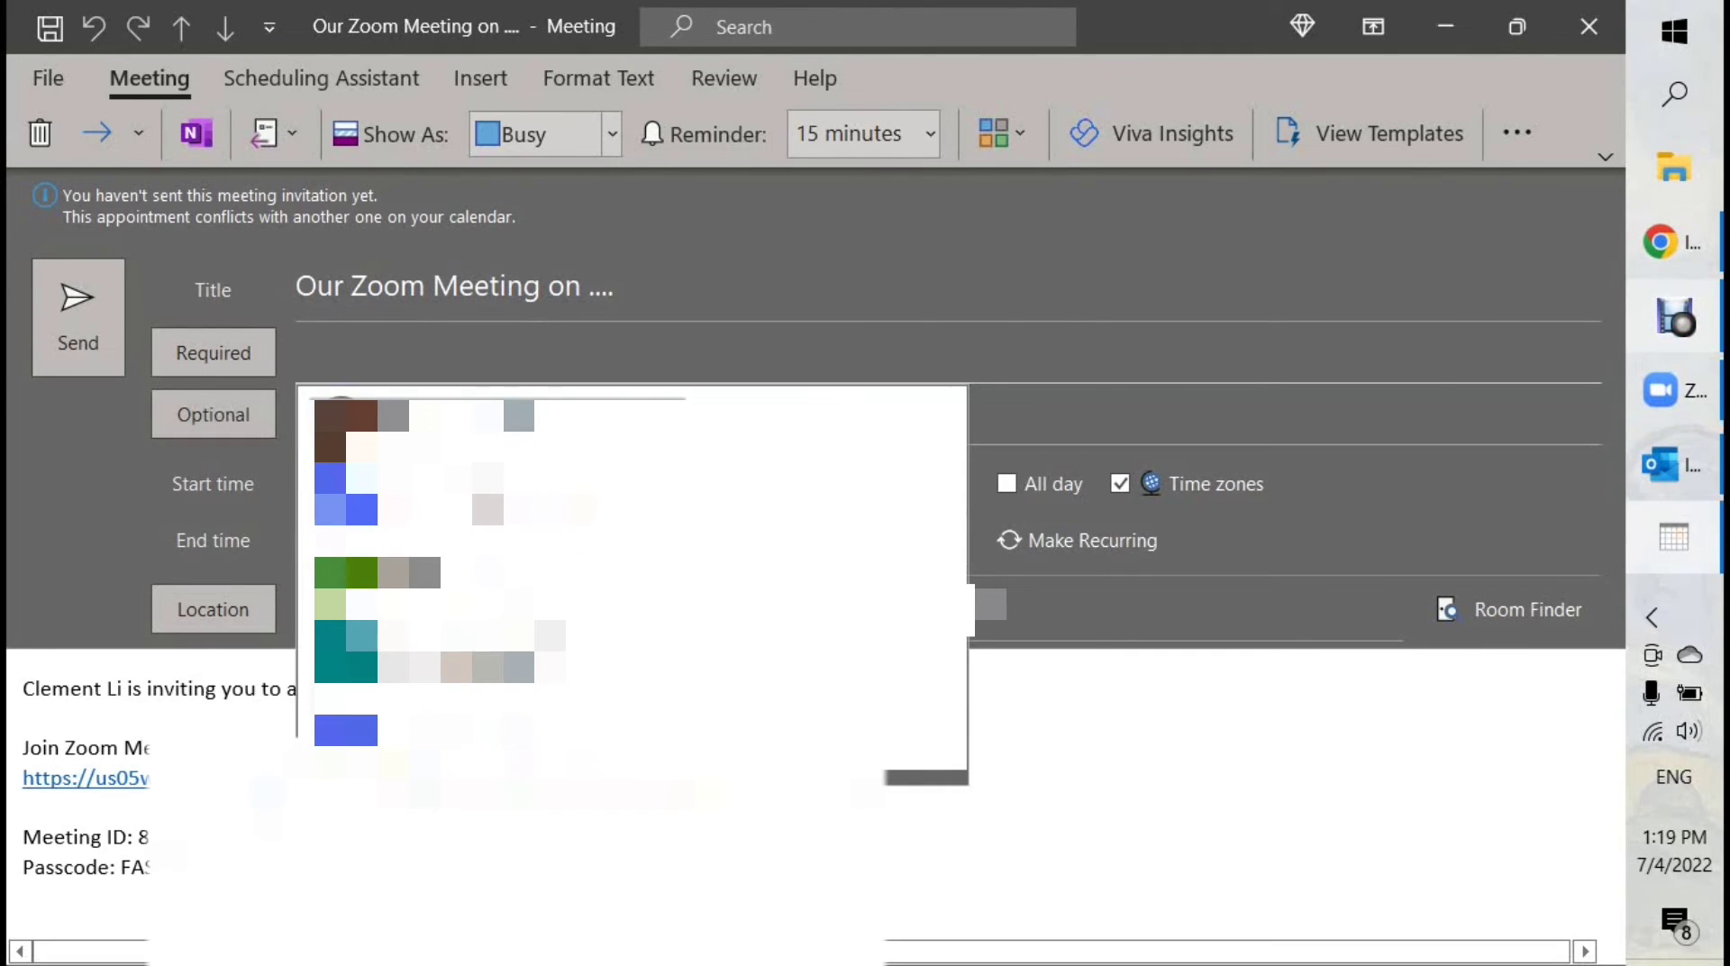
left_click(615, 285)
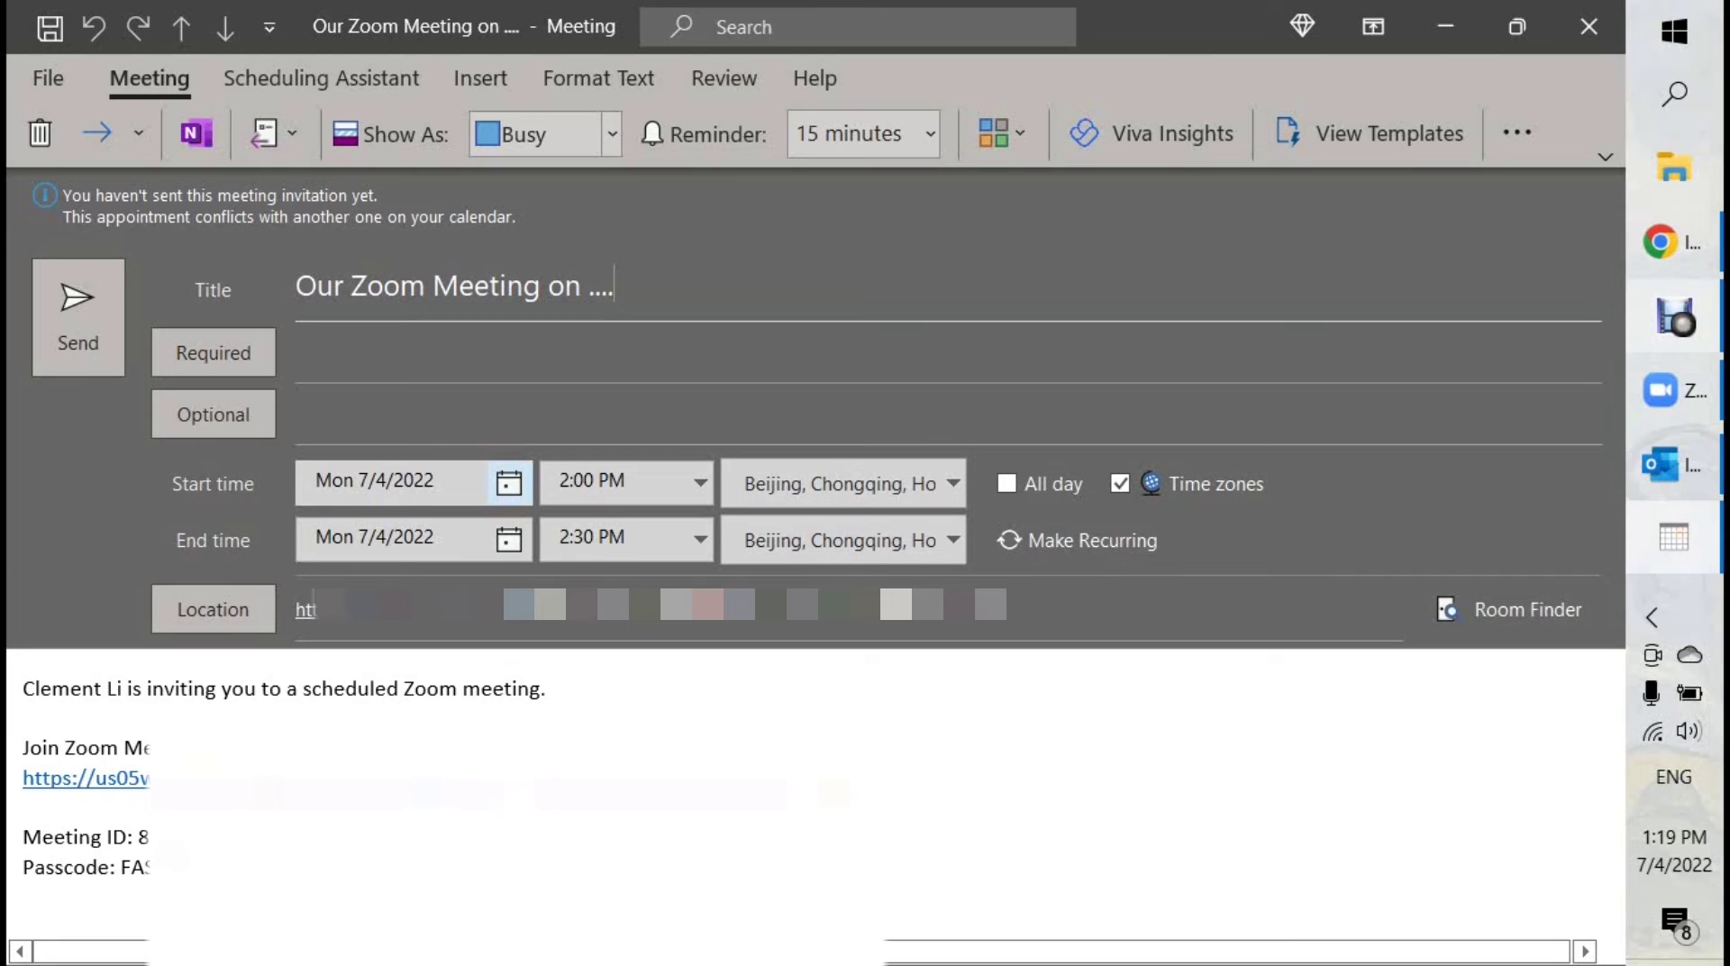
left_click(509, 483)
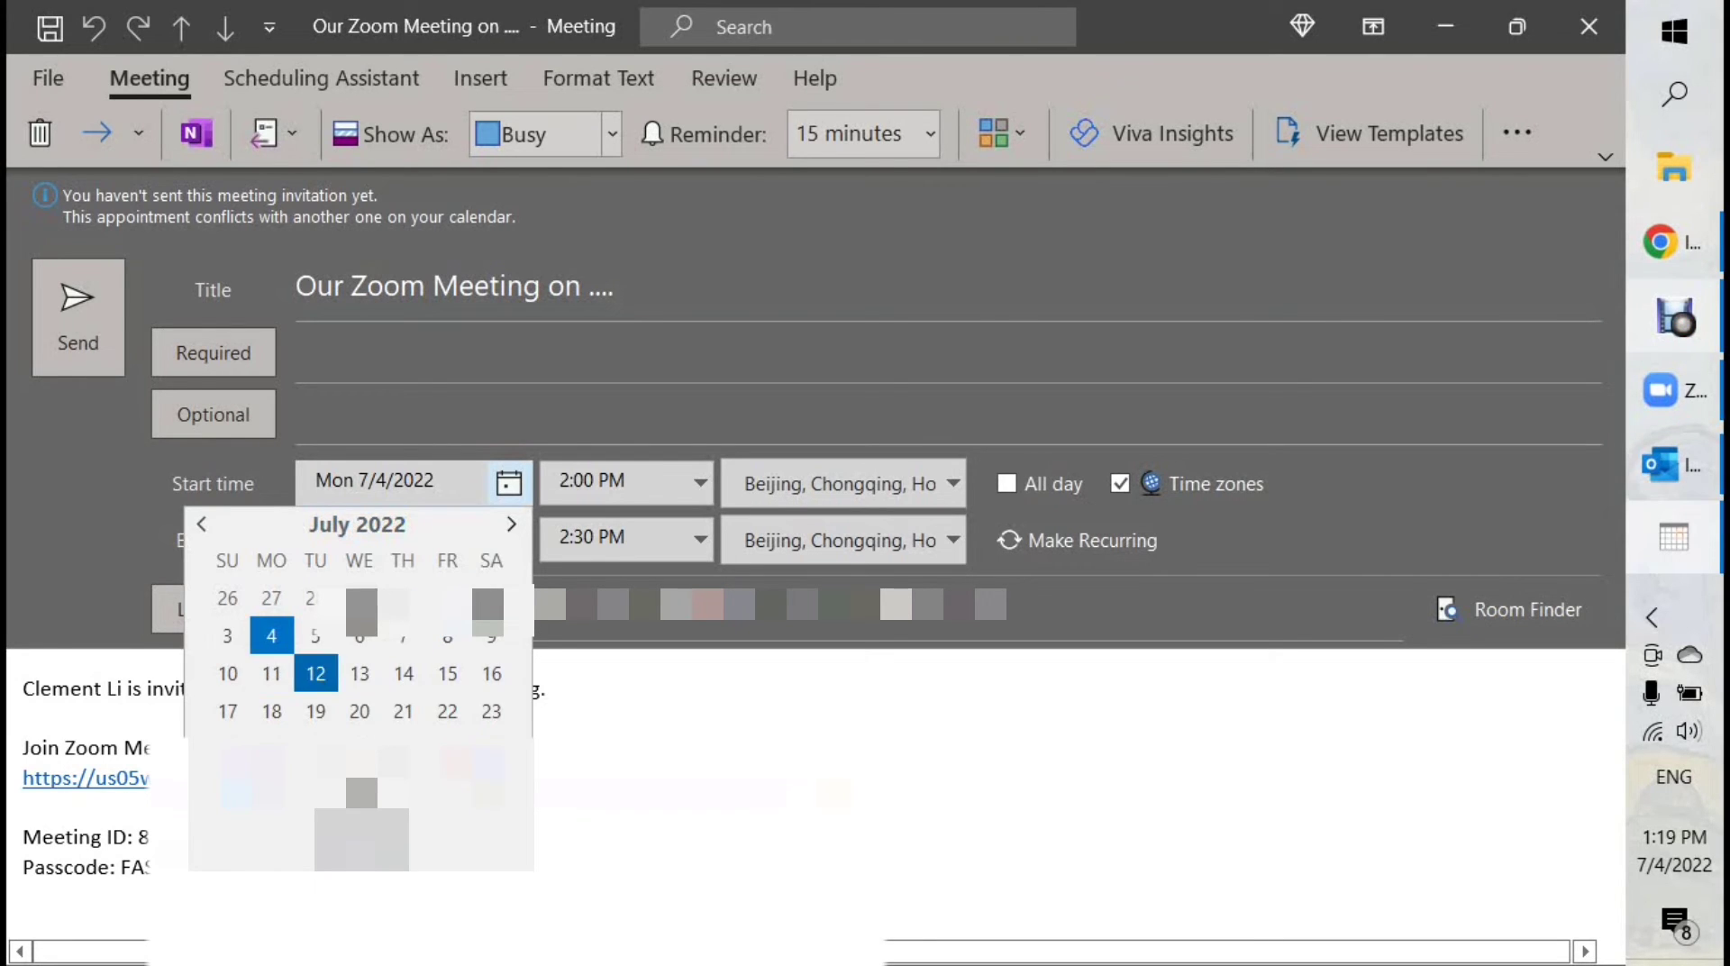
left_click(315, 673)
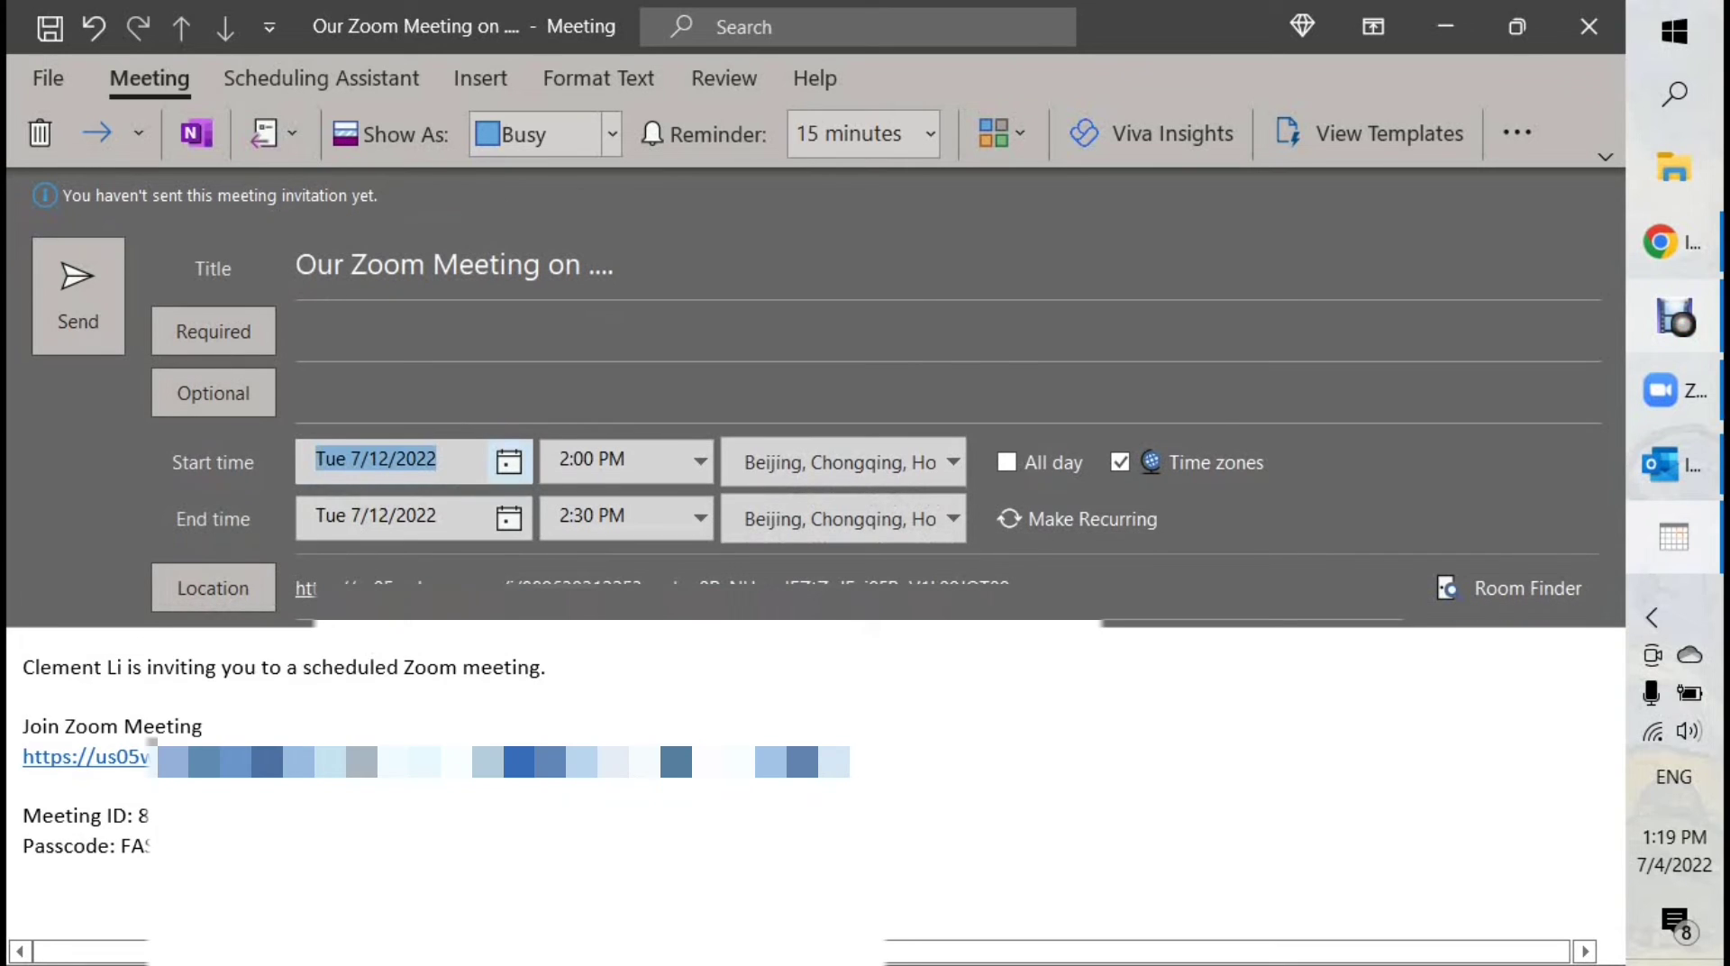
left_click(509, 461)
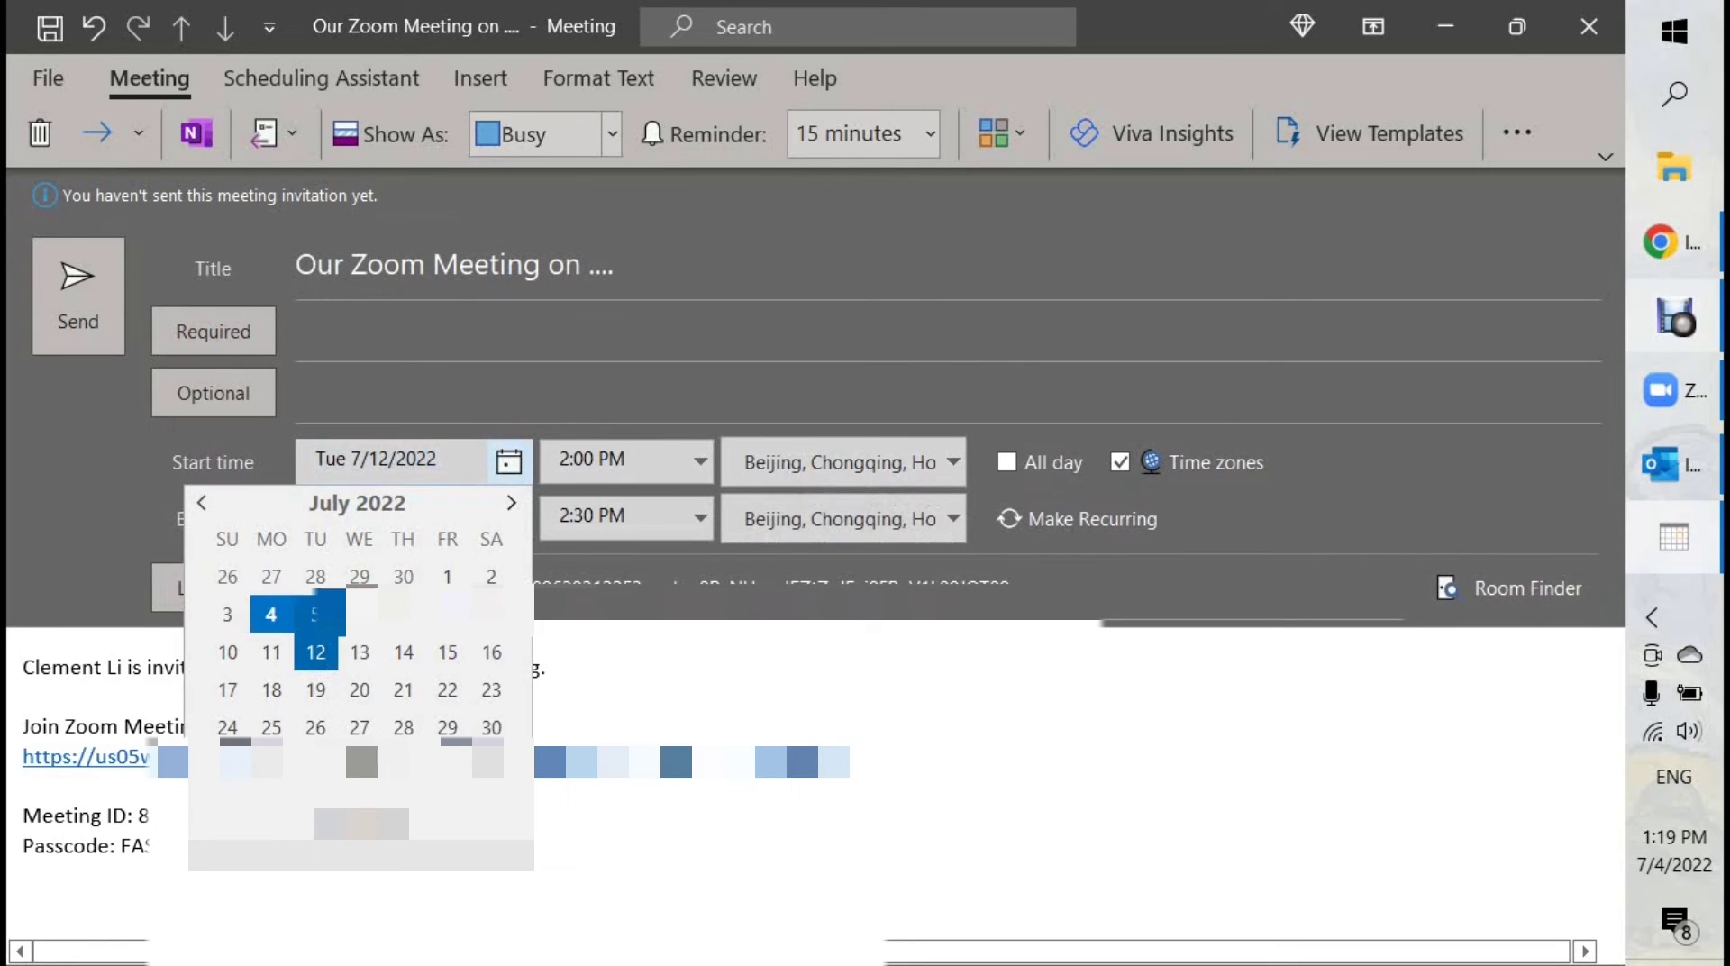
left_click(314, 614)
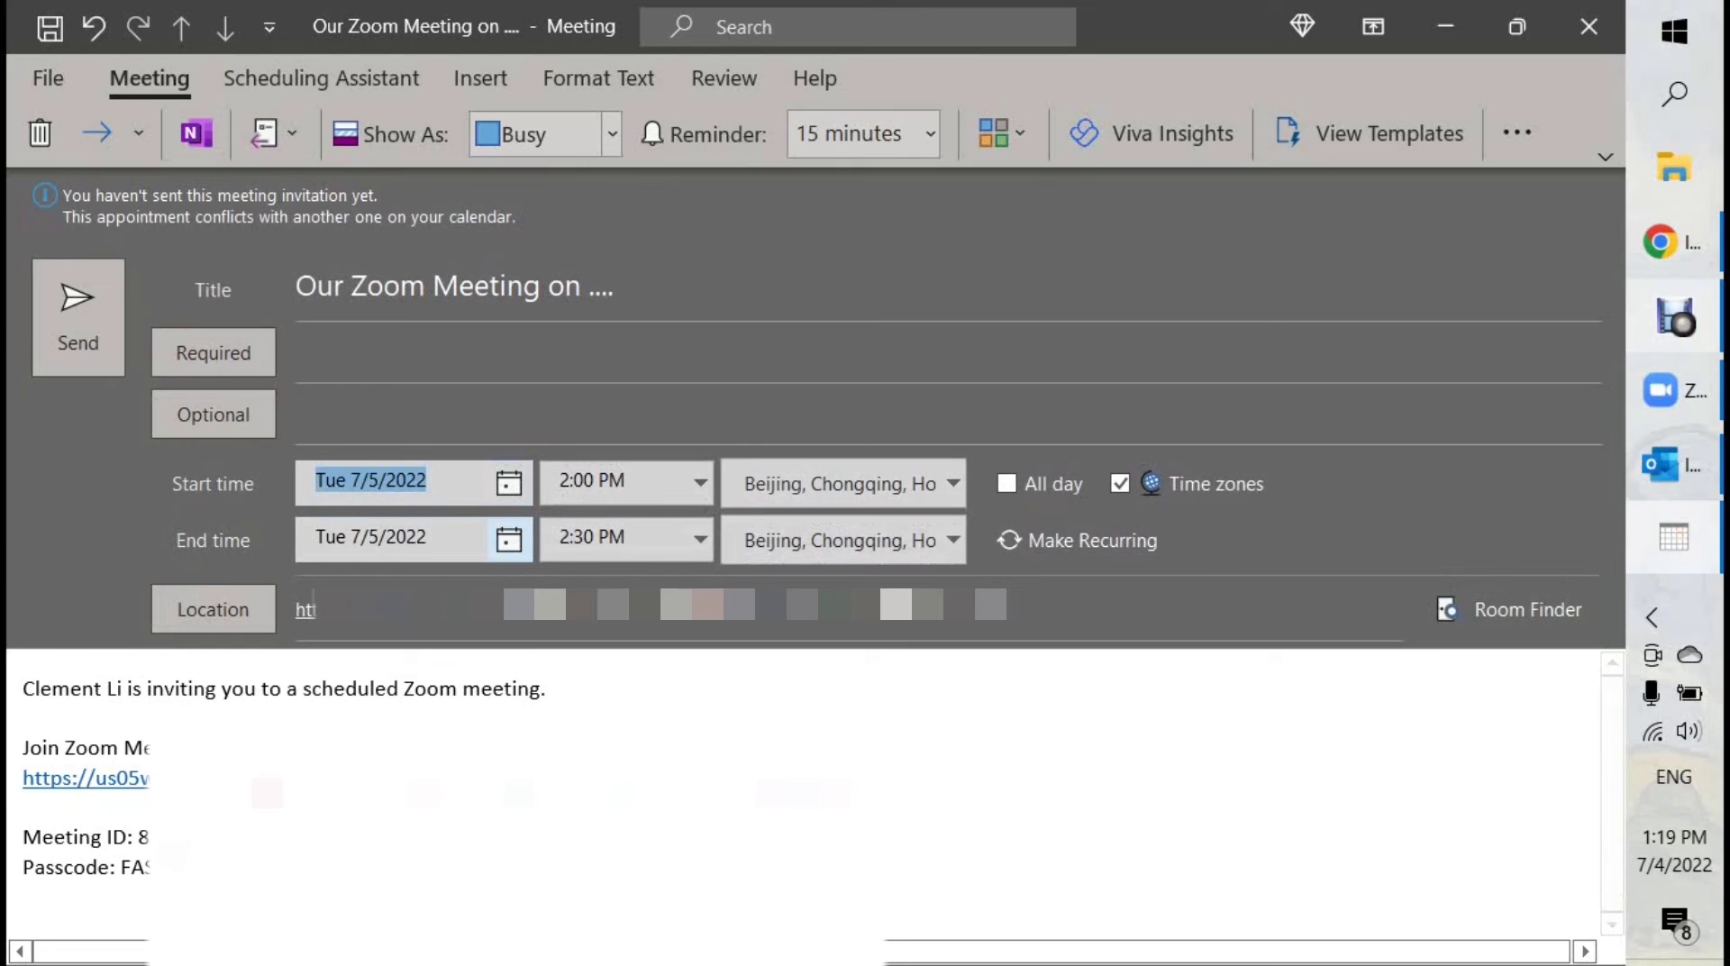
left_click(509, 539)
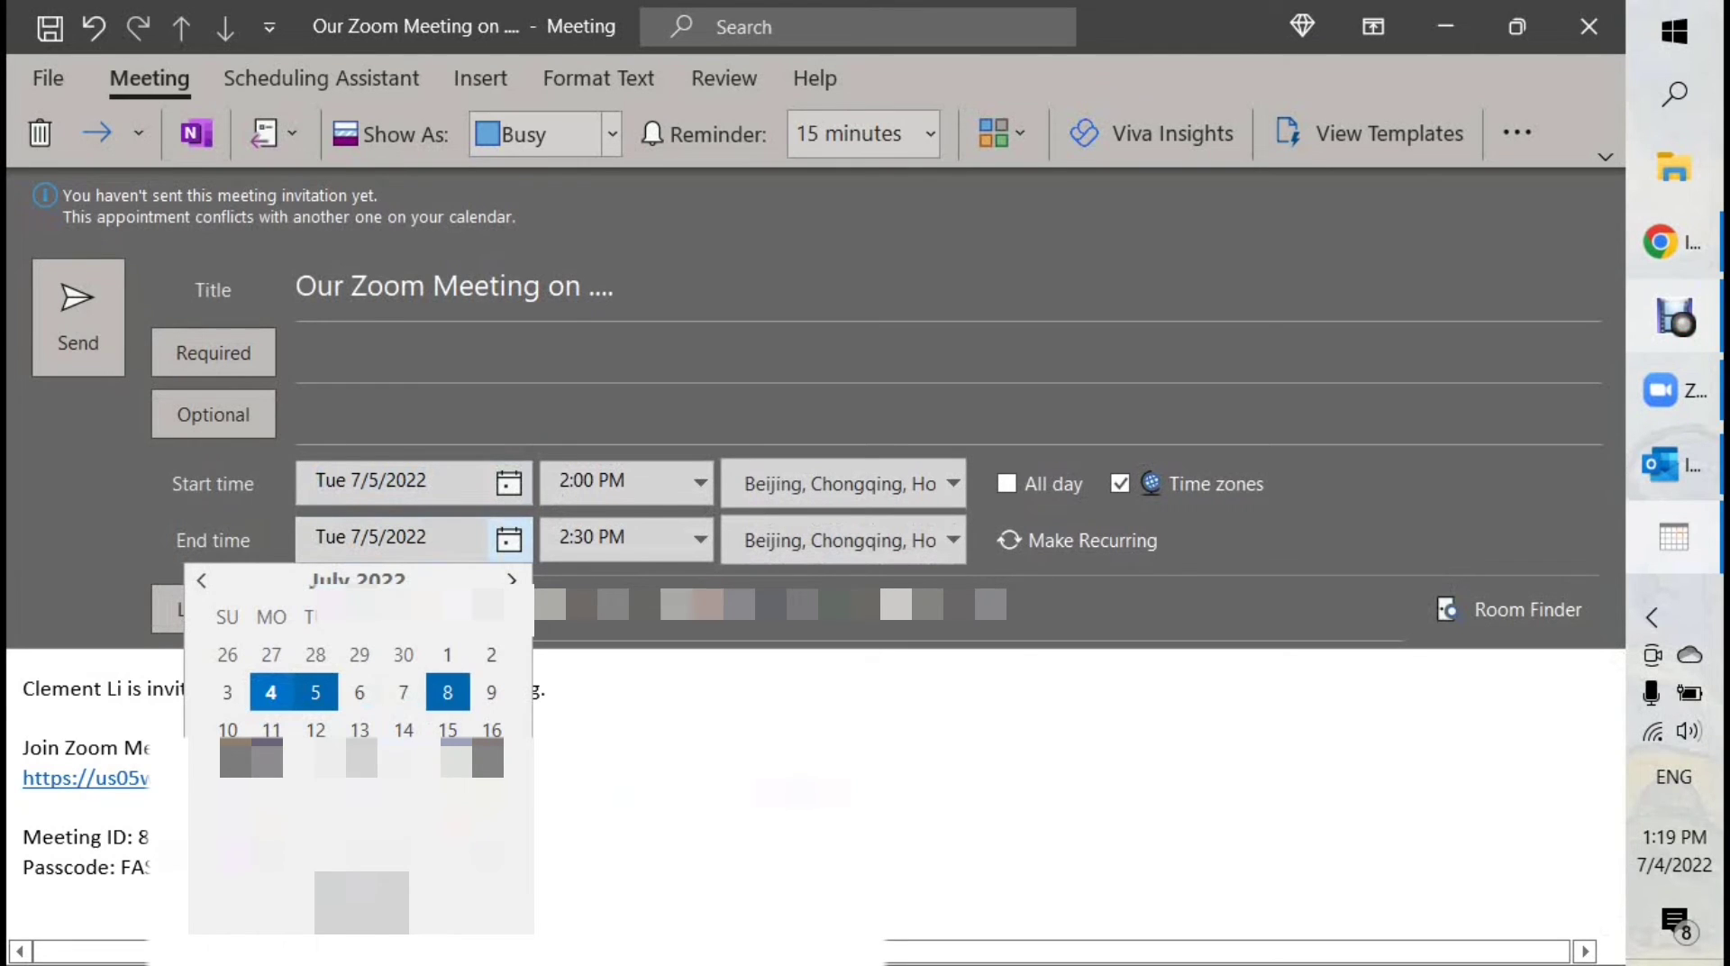
left_click(448, 692)
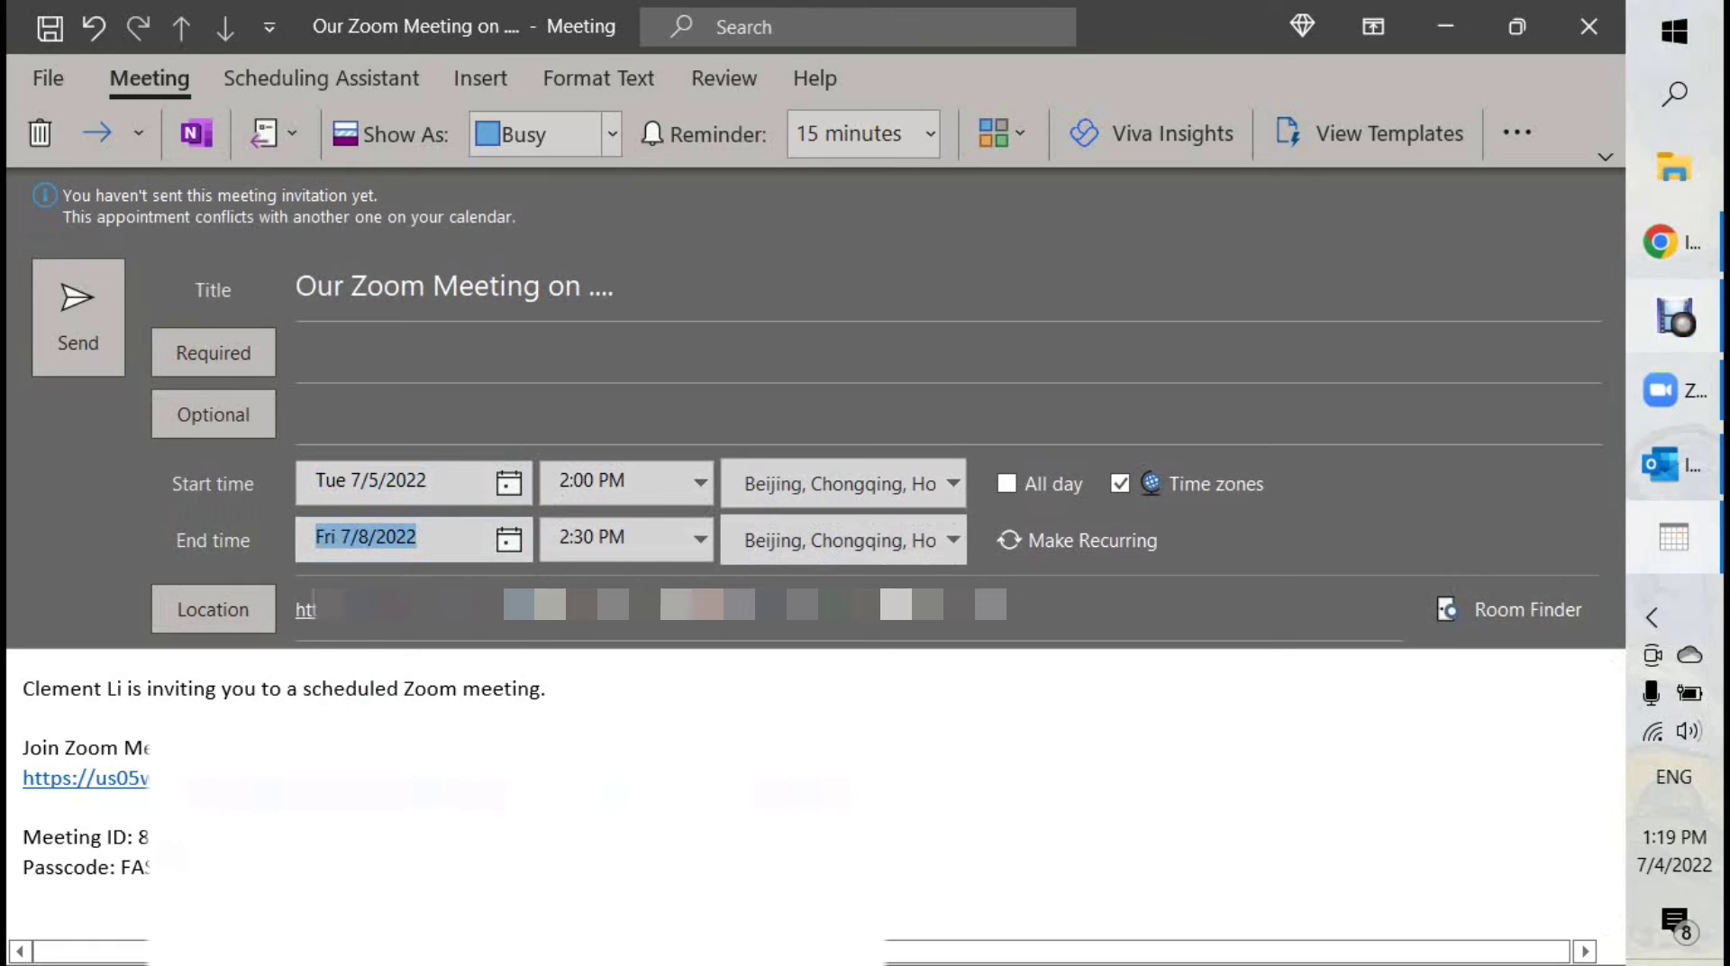
Set the invitation's start time to 8:30 AM and its end time to 4:00 PM
left_click(700, 483)
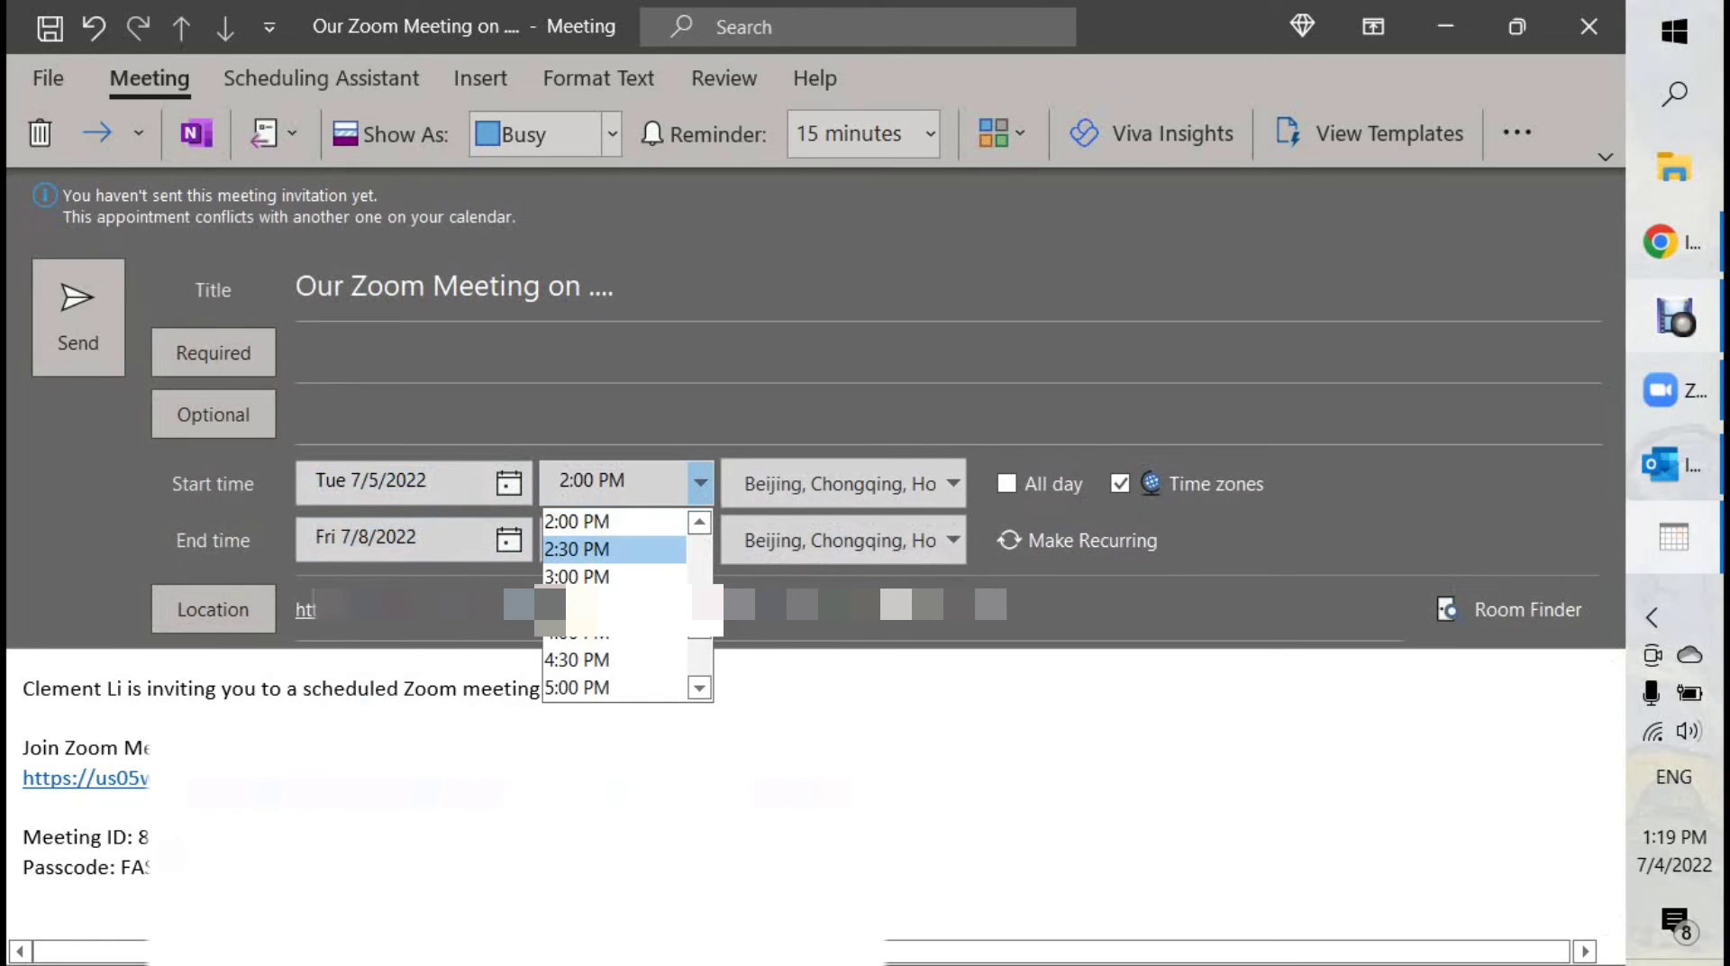
scroll(615, 603, "up", 2)
scroll(615, 604, "up", 2)
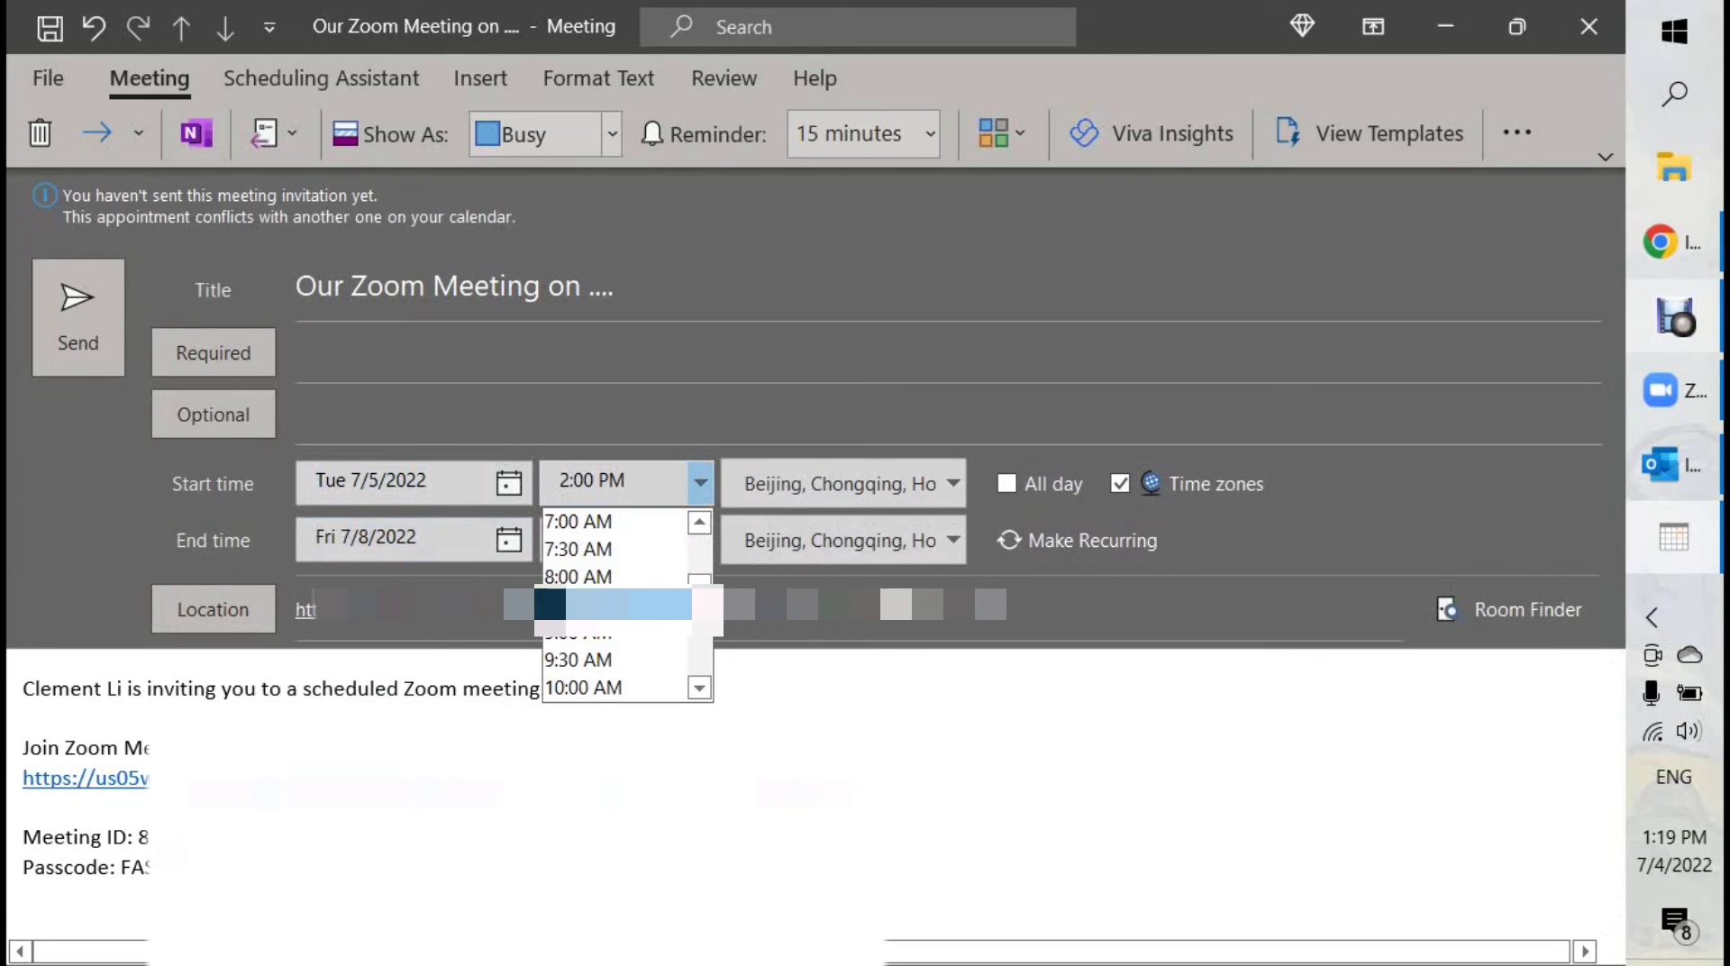
left_click(615, 604)
left_click(701, 539)
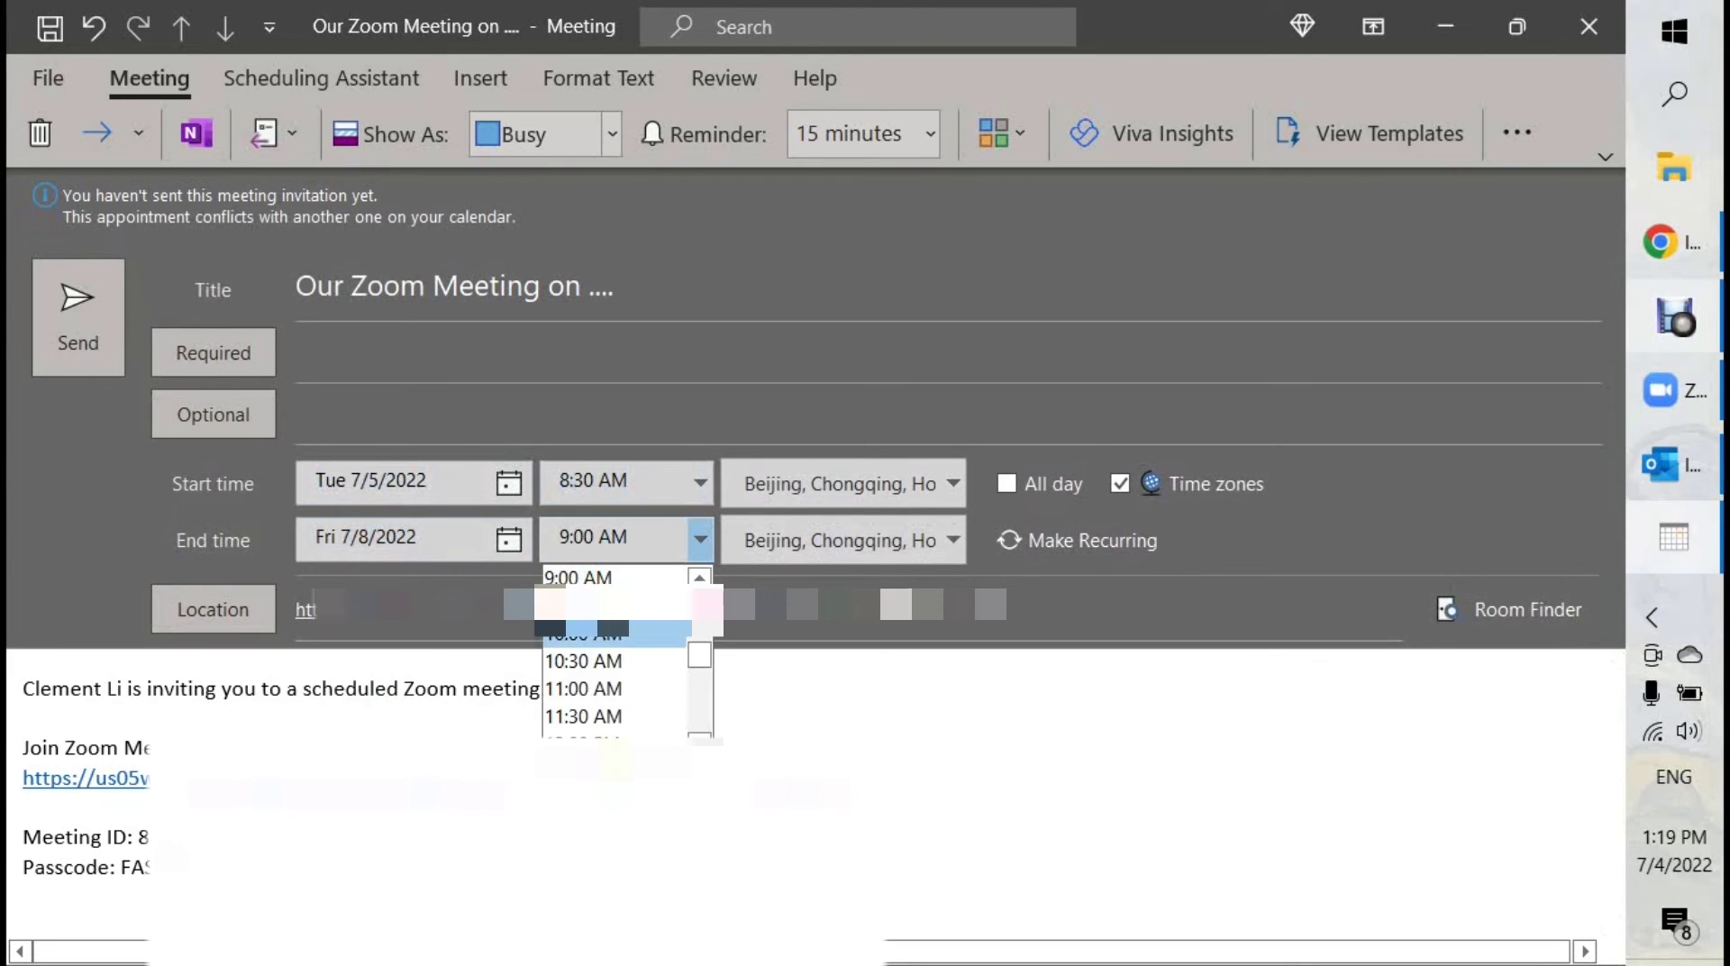
scroll(615, 689, "down", 2)
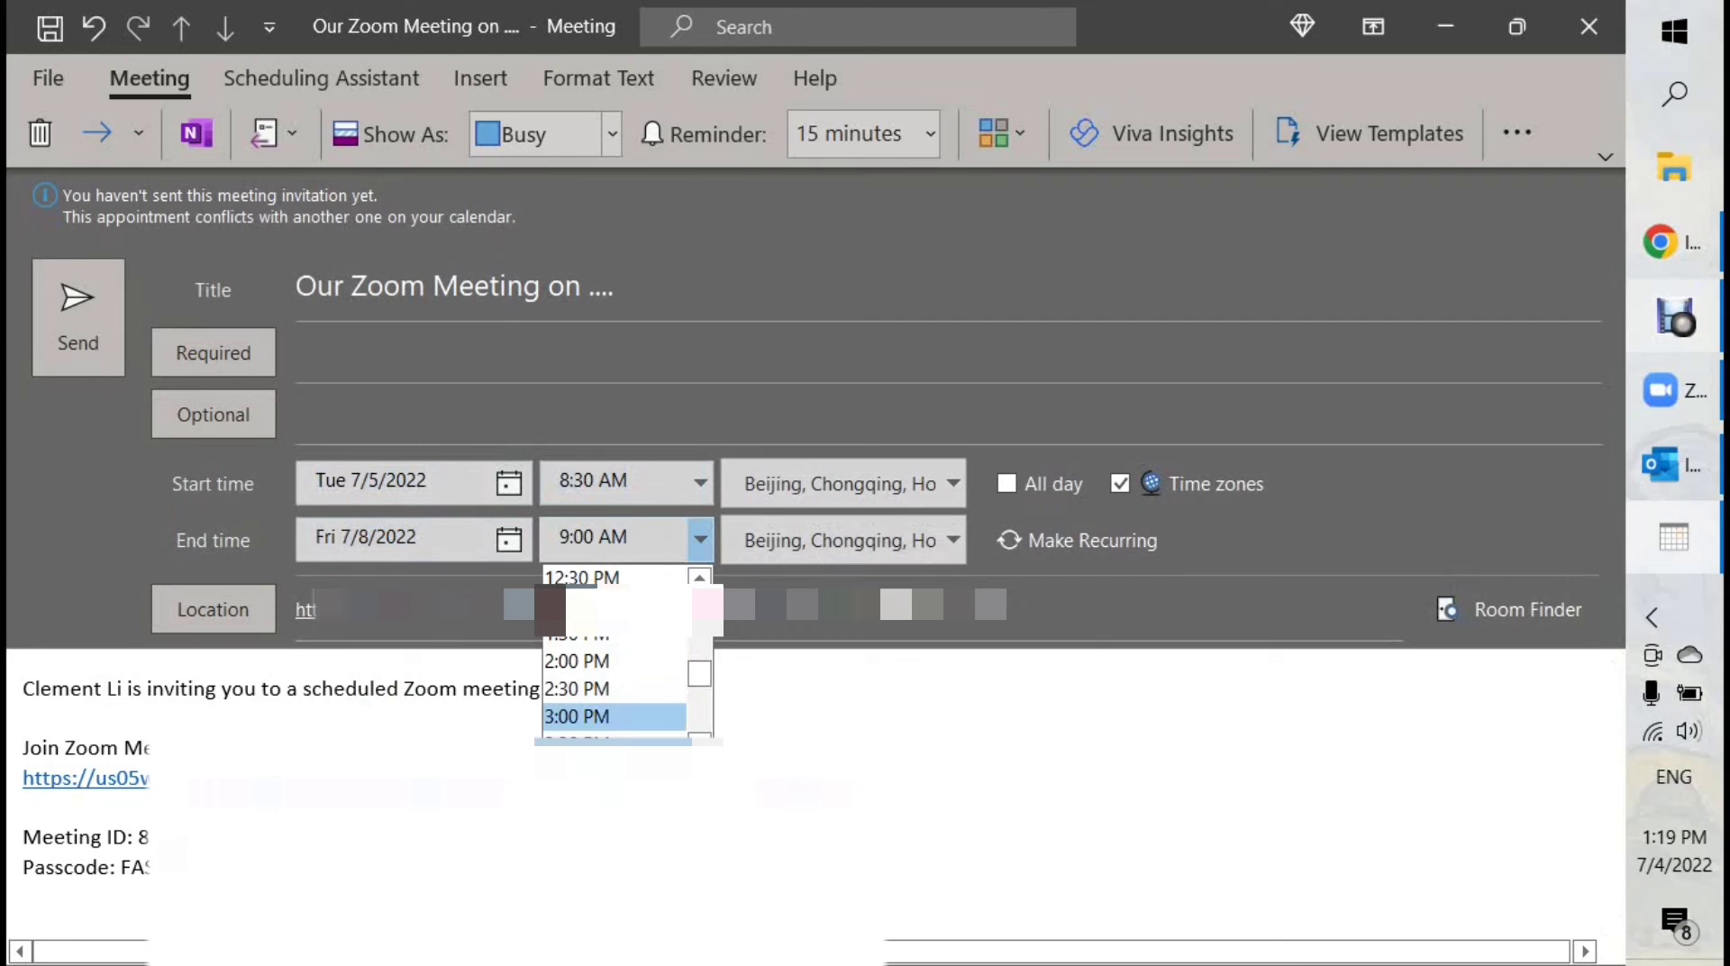
scroll(616, 688, "down", 2)
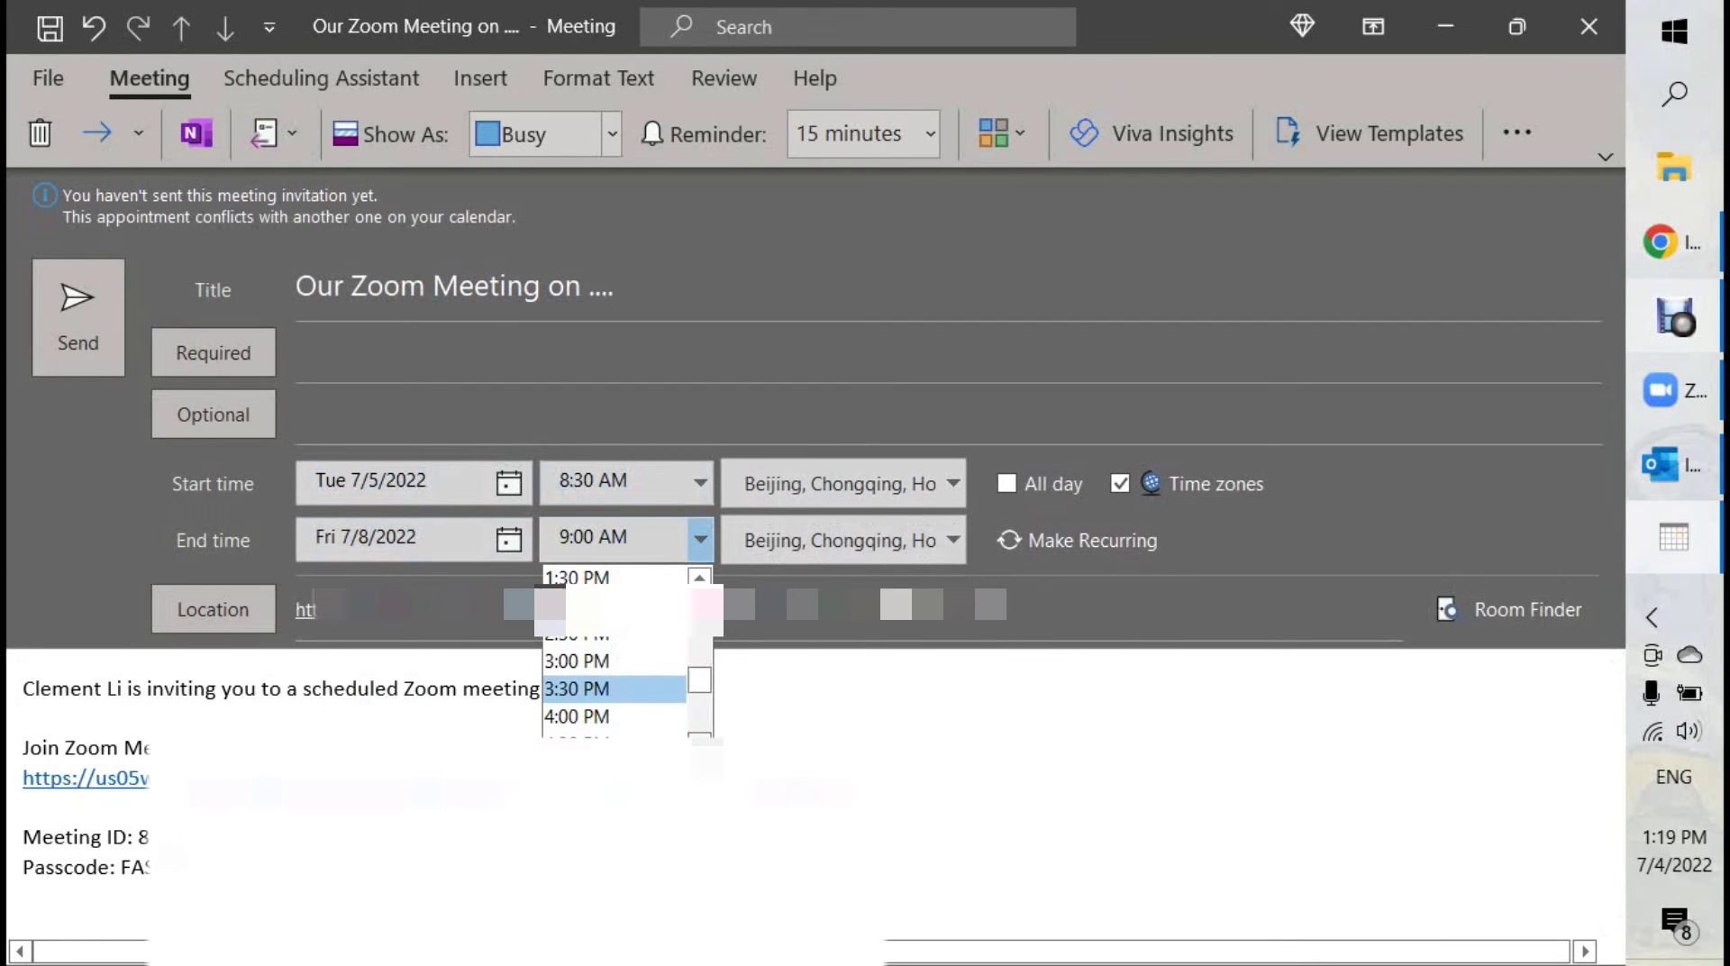
left_click(577, 716)
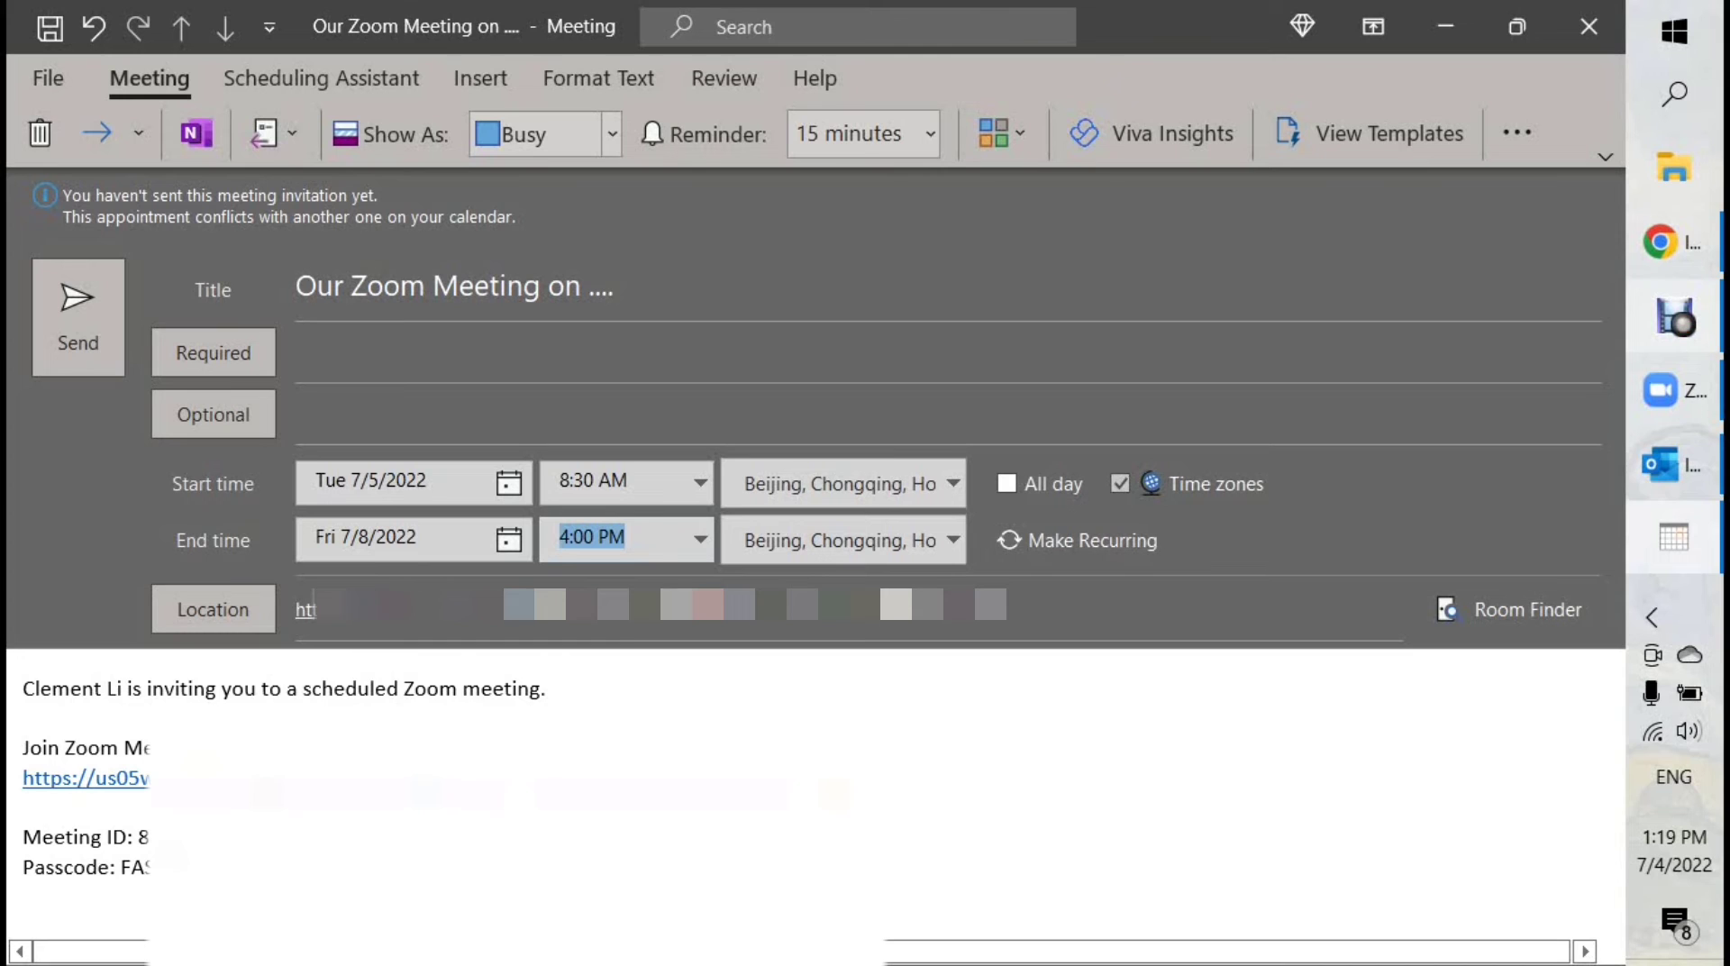
Change the meeting's time zone to (UTC+07:00) Bangkok, Hanoi, Jakarta
left_click(952, 483)
left_click(952, 483)
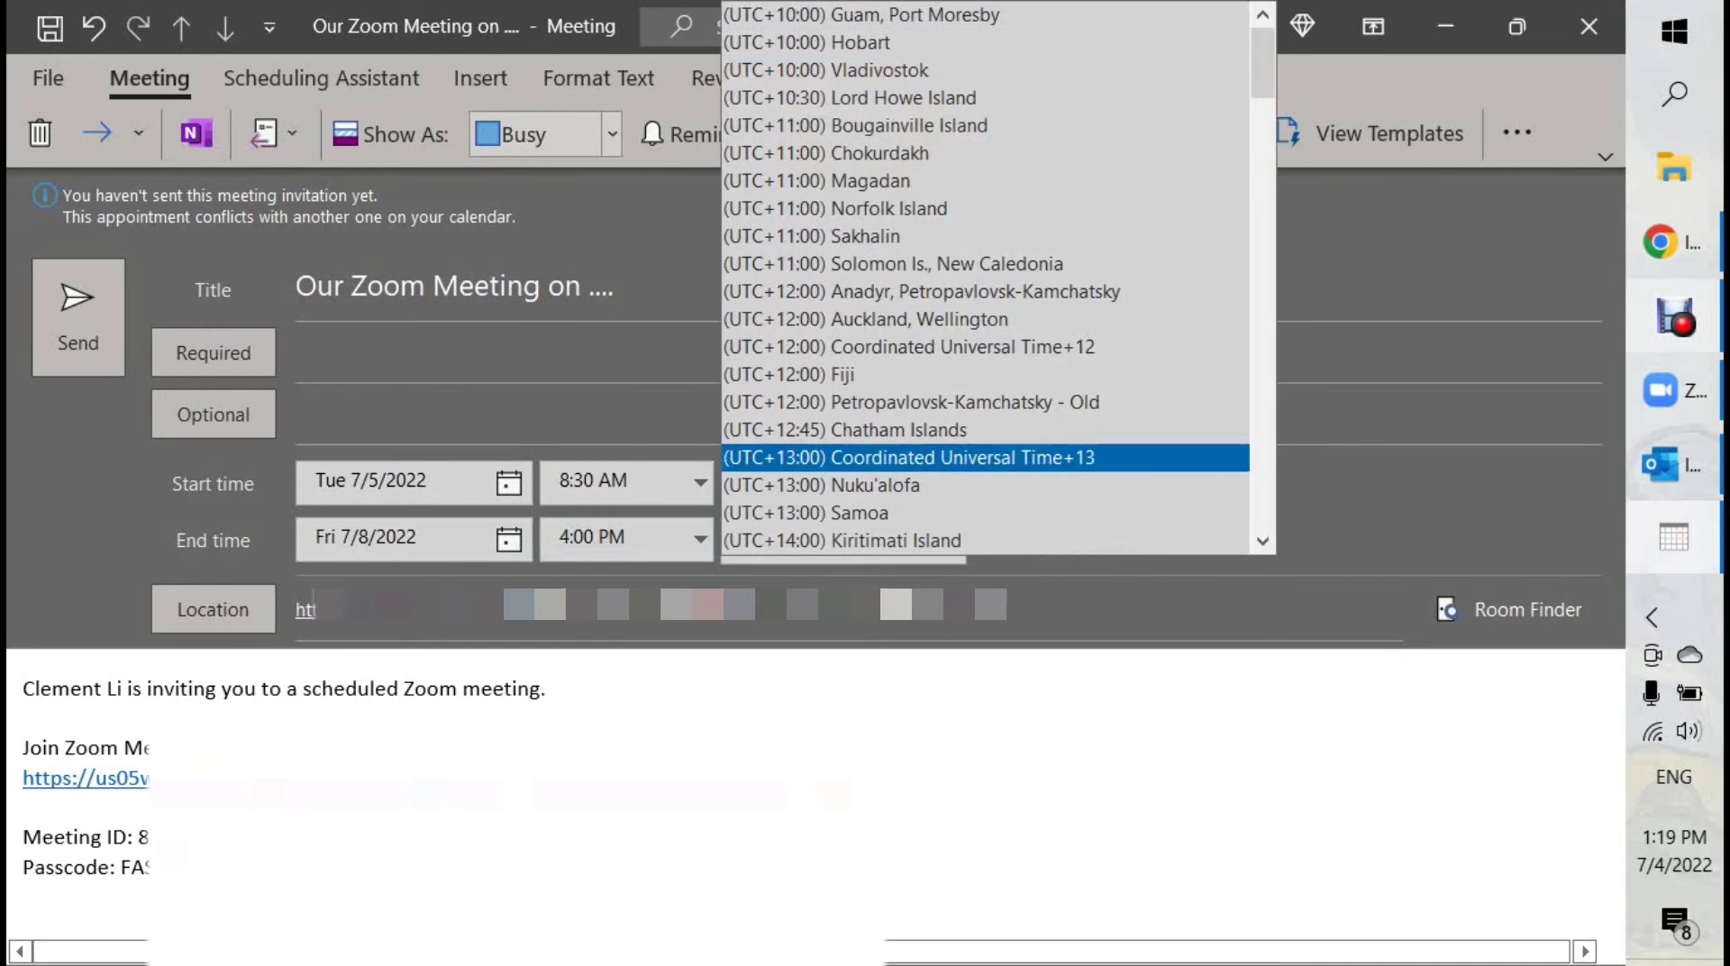
scroll(901, 347, "up", 4)
scroll(901, 347, "up", 4)
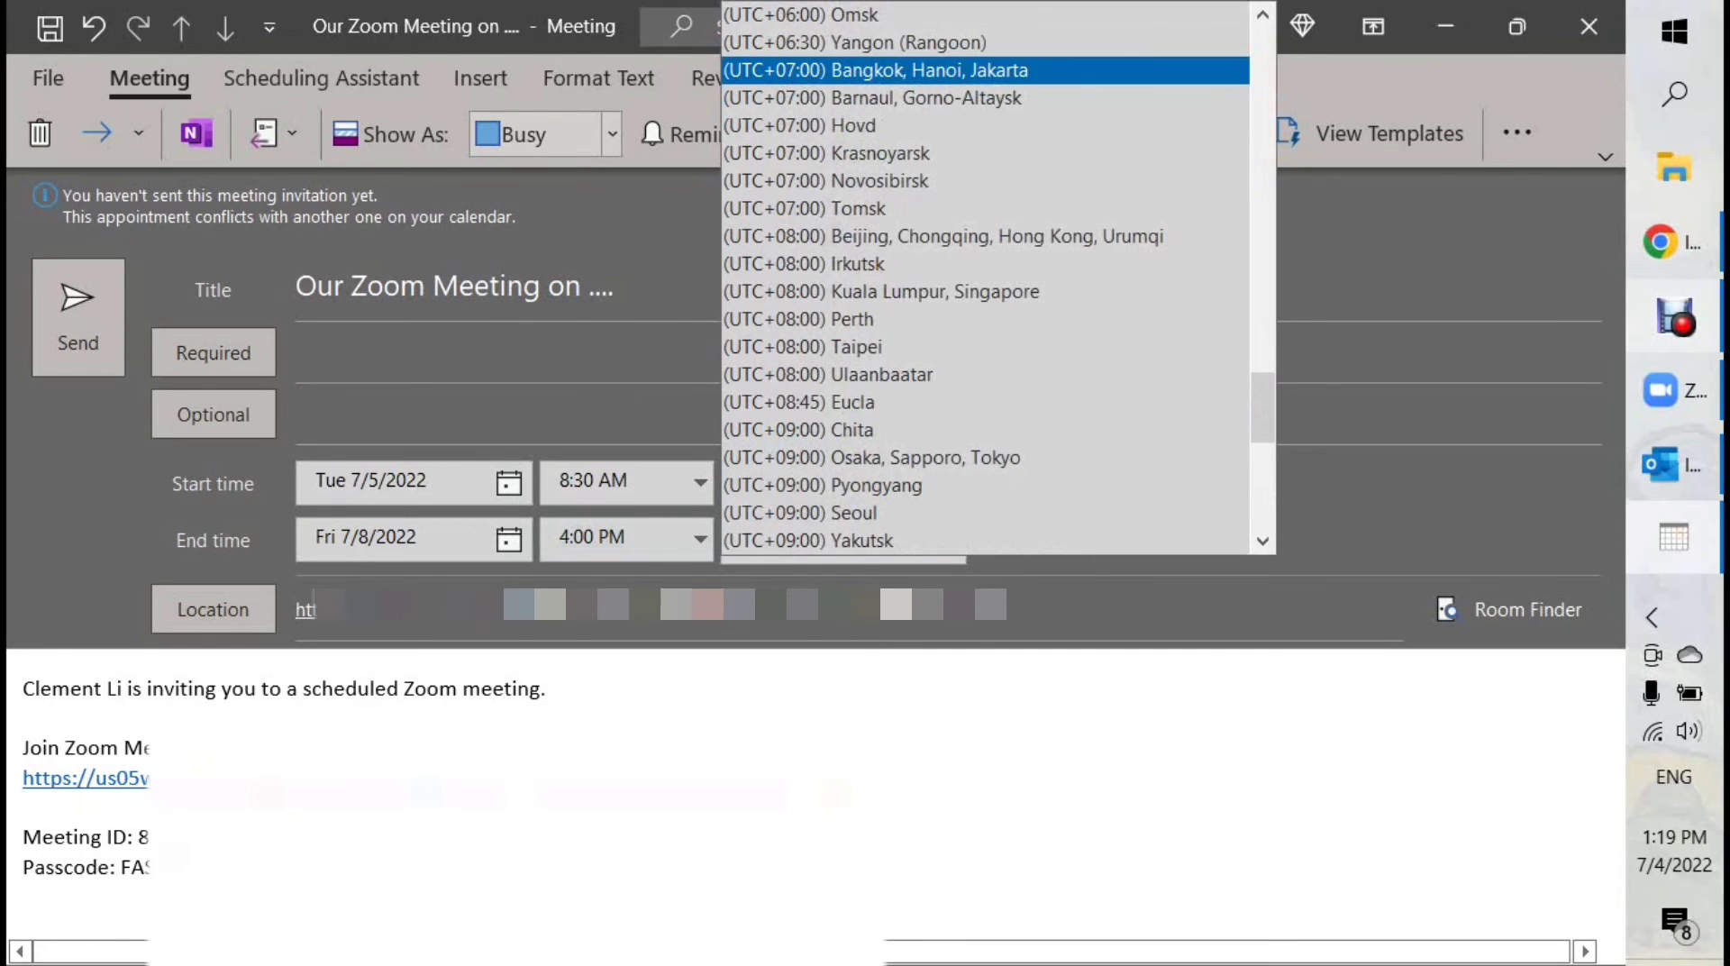
left_click(986, 70)
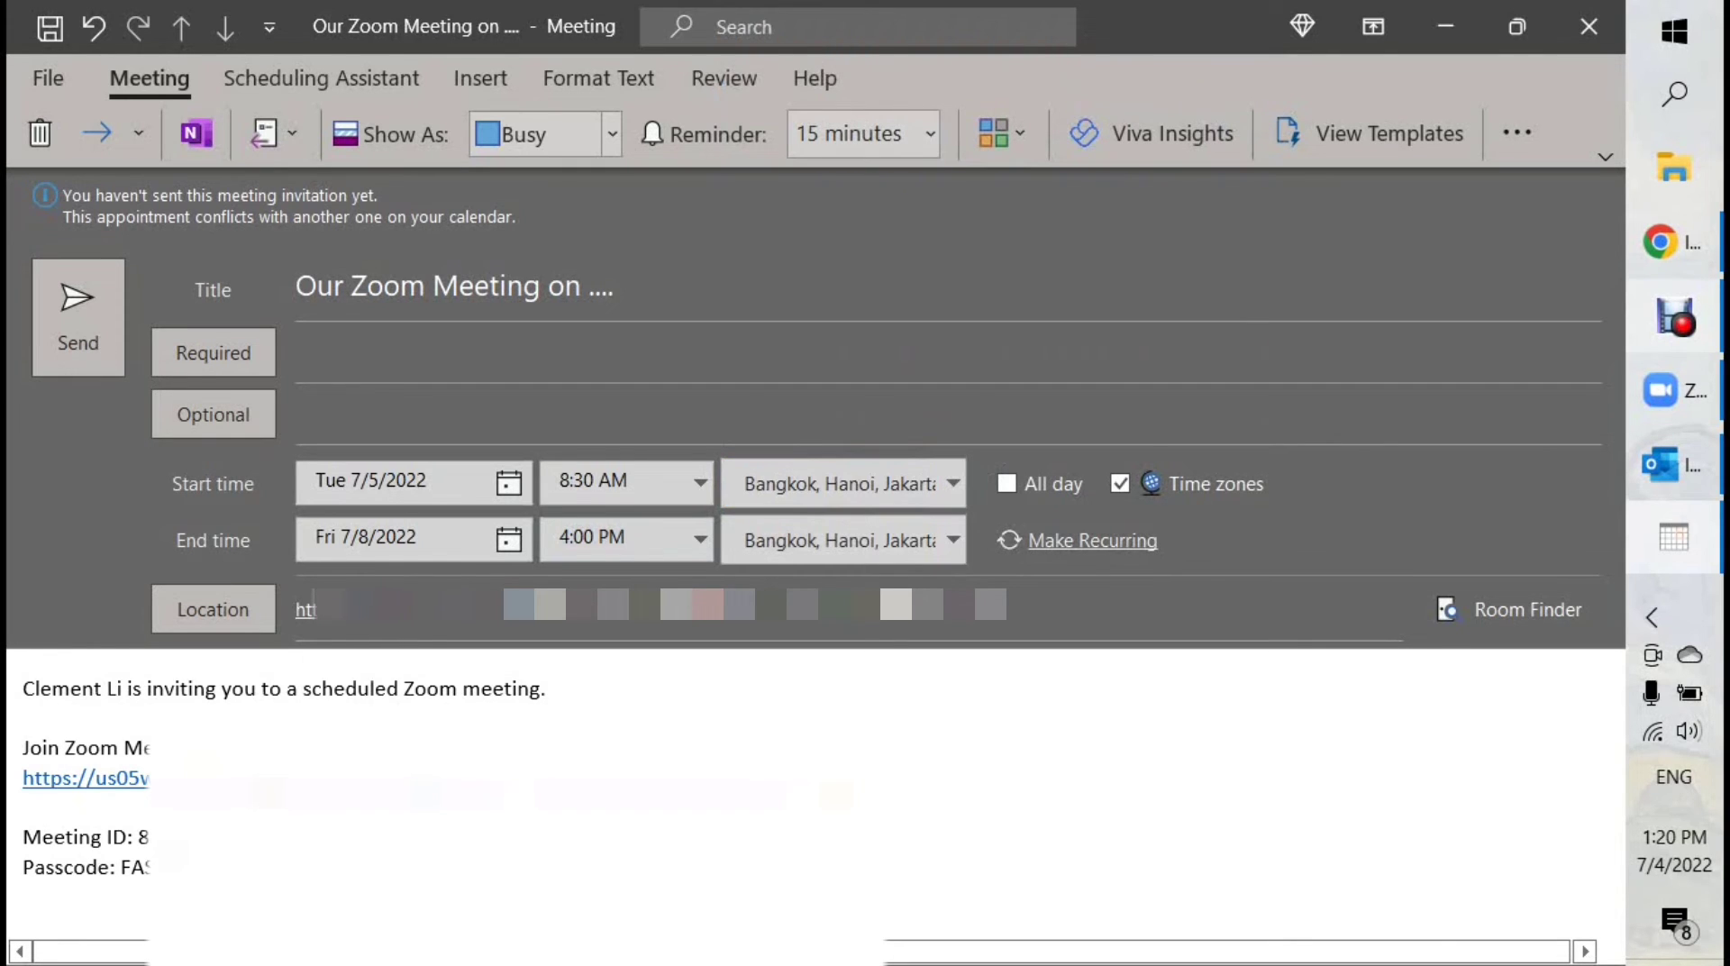
Examine the appointment recurrence options and leave them without making changes
key("ctrl+g")
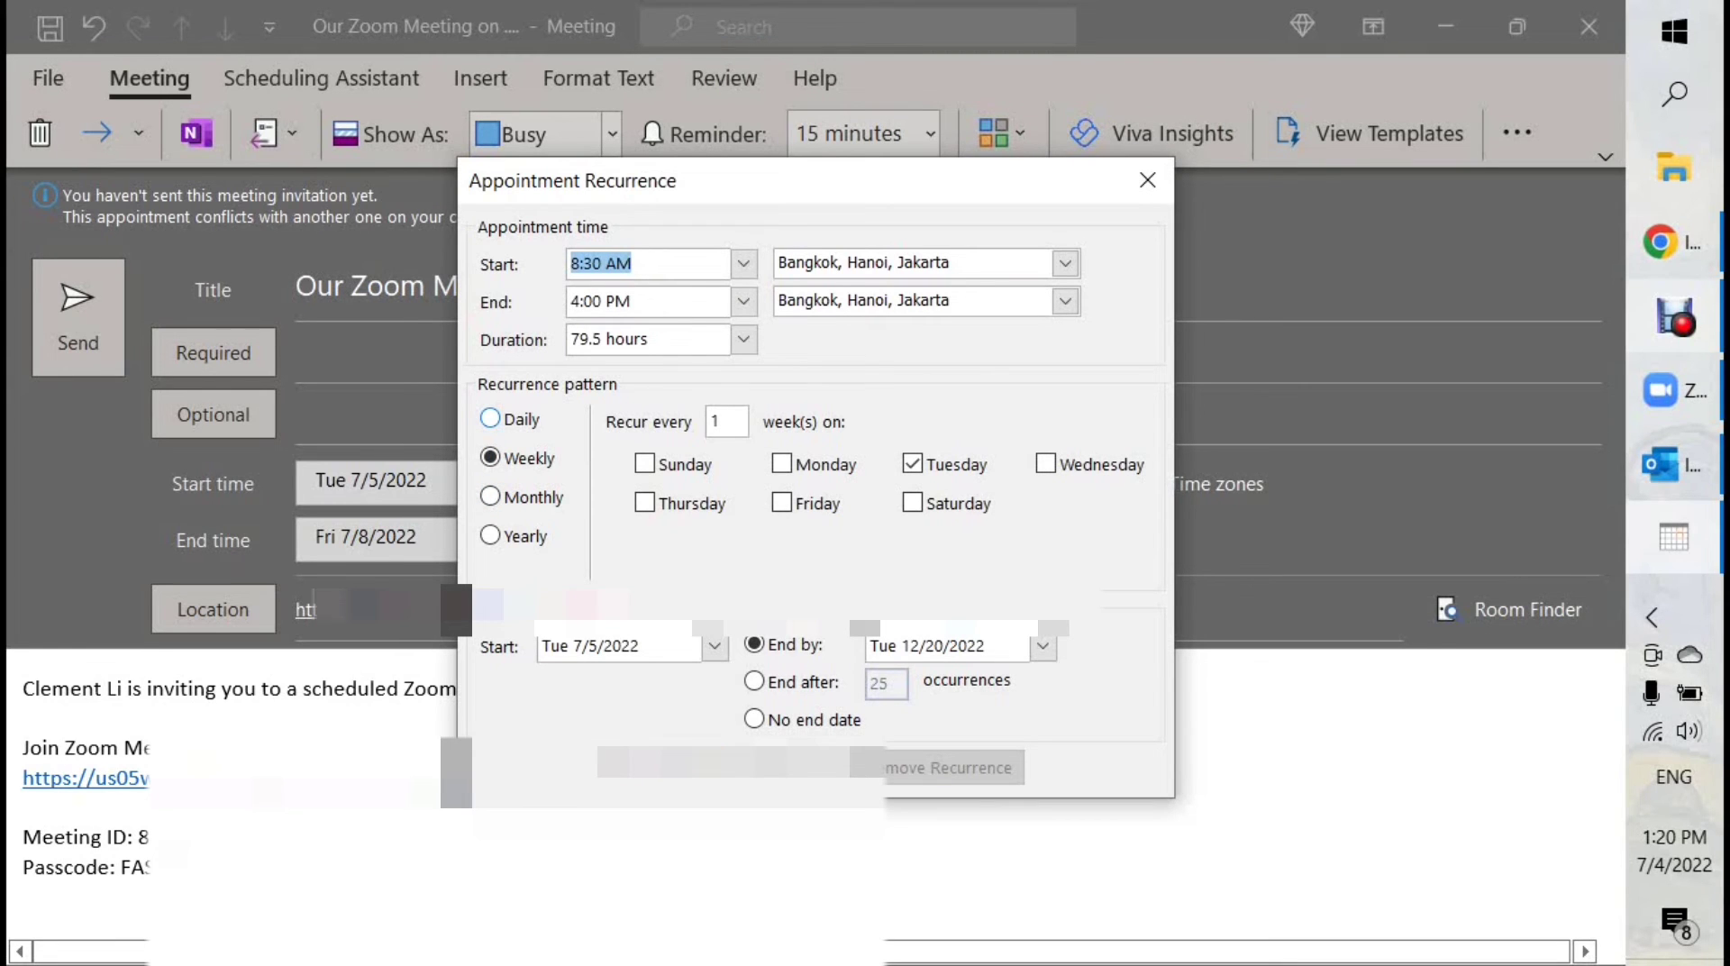
left_click(786, 764)
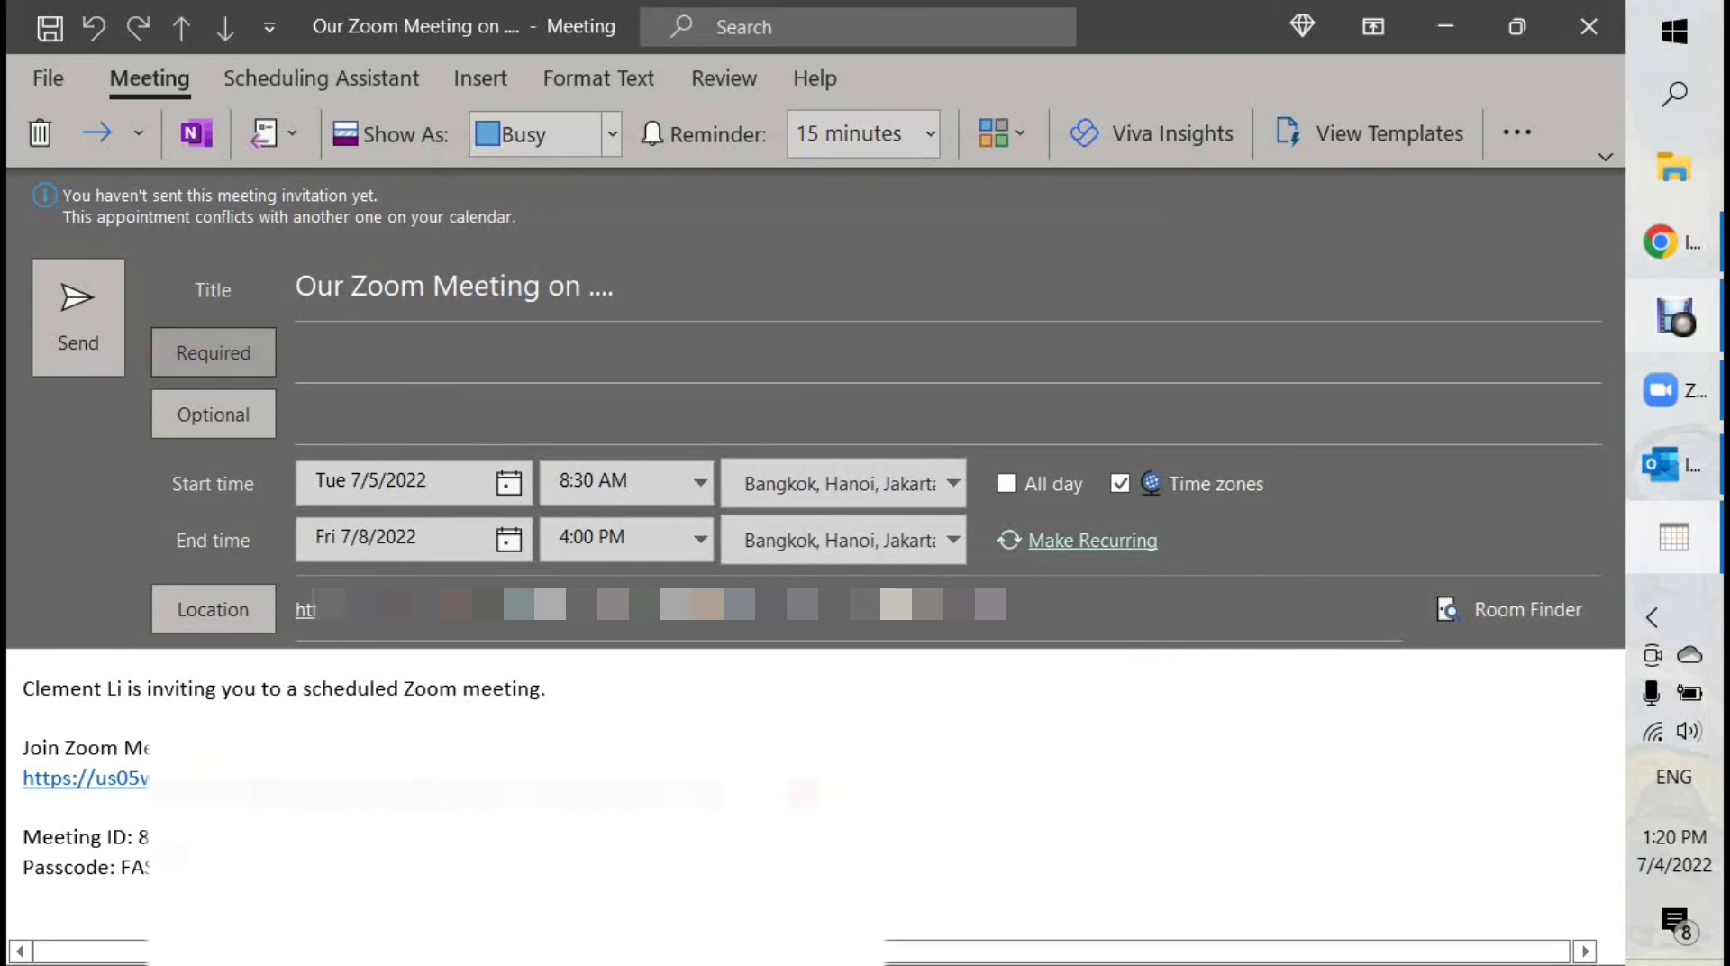
Add the invitee's e-mail address as a required attendee and send the meeting invitation
left_click(297, 351)
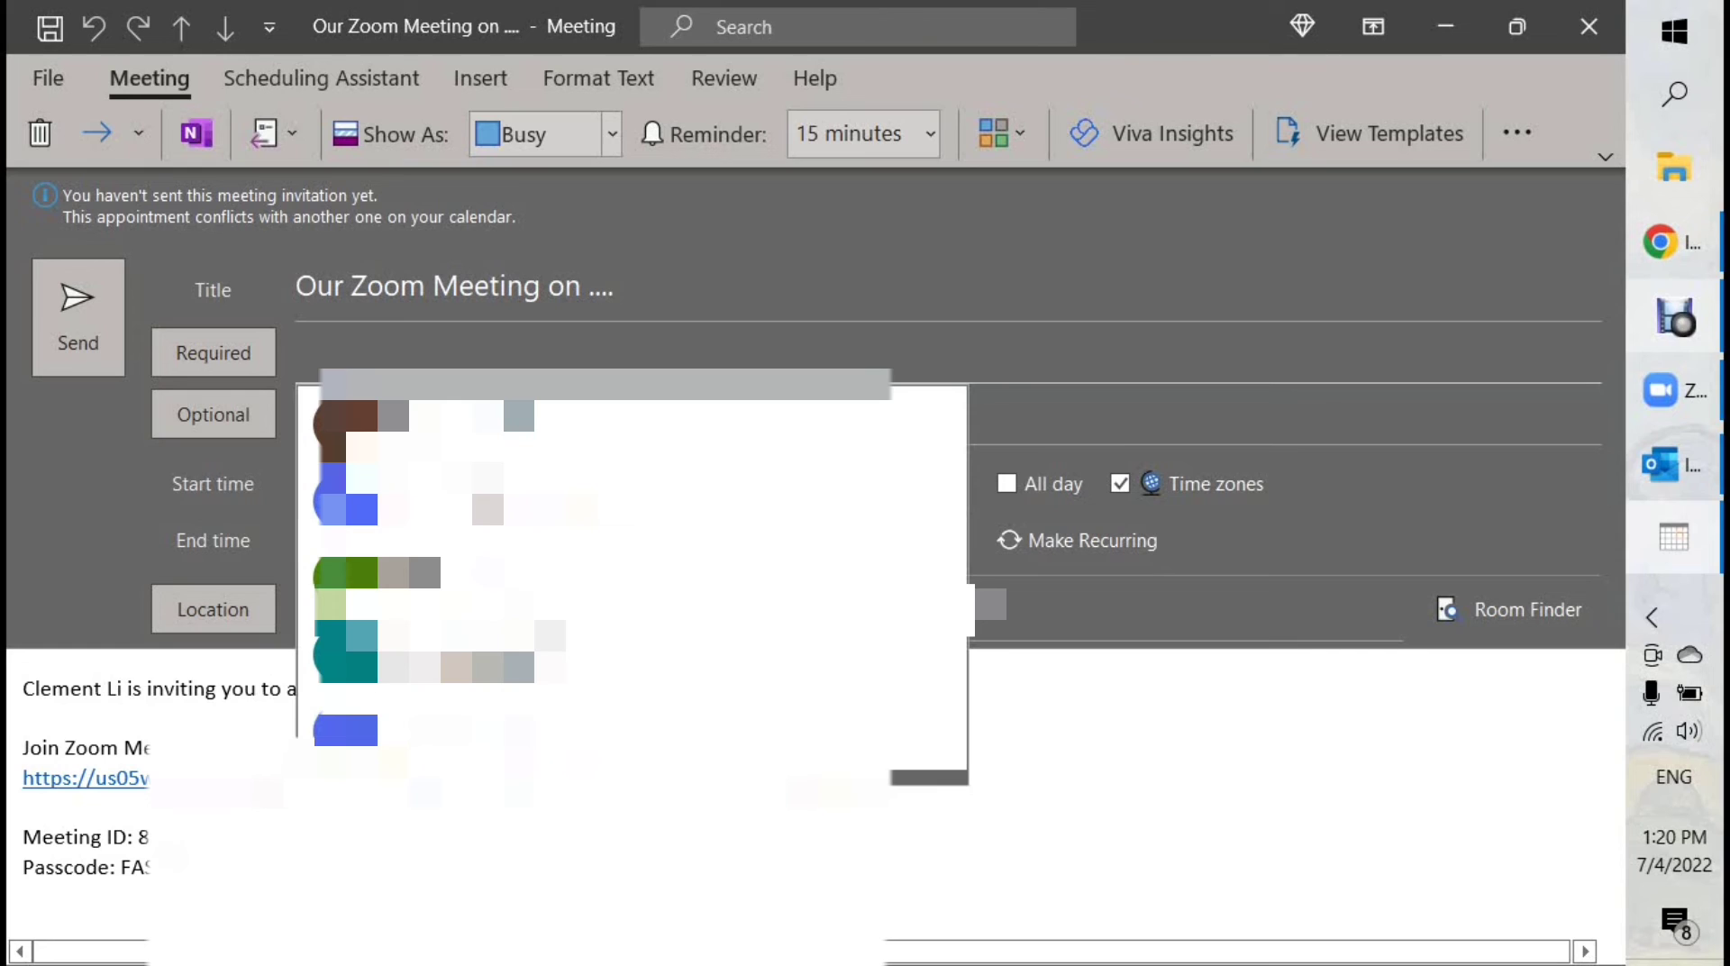
left_click(23, 807)
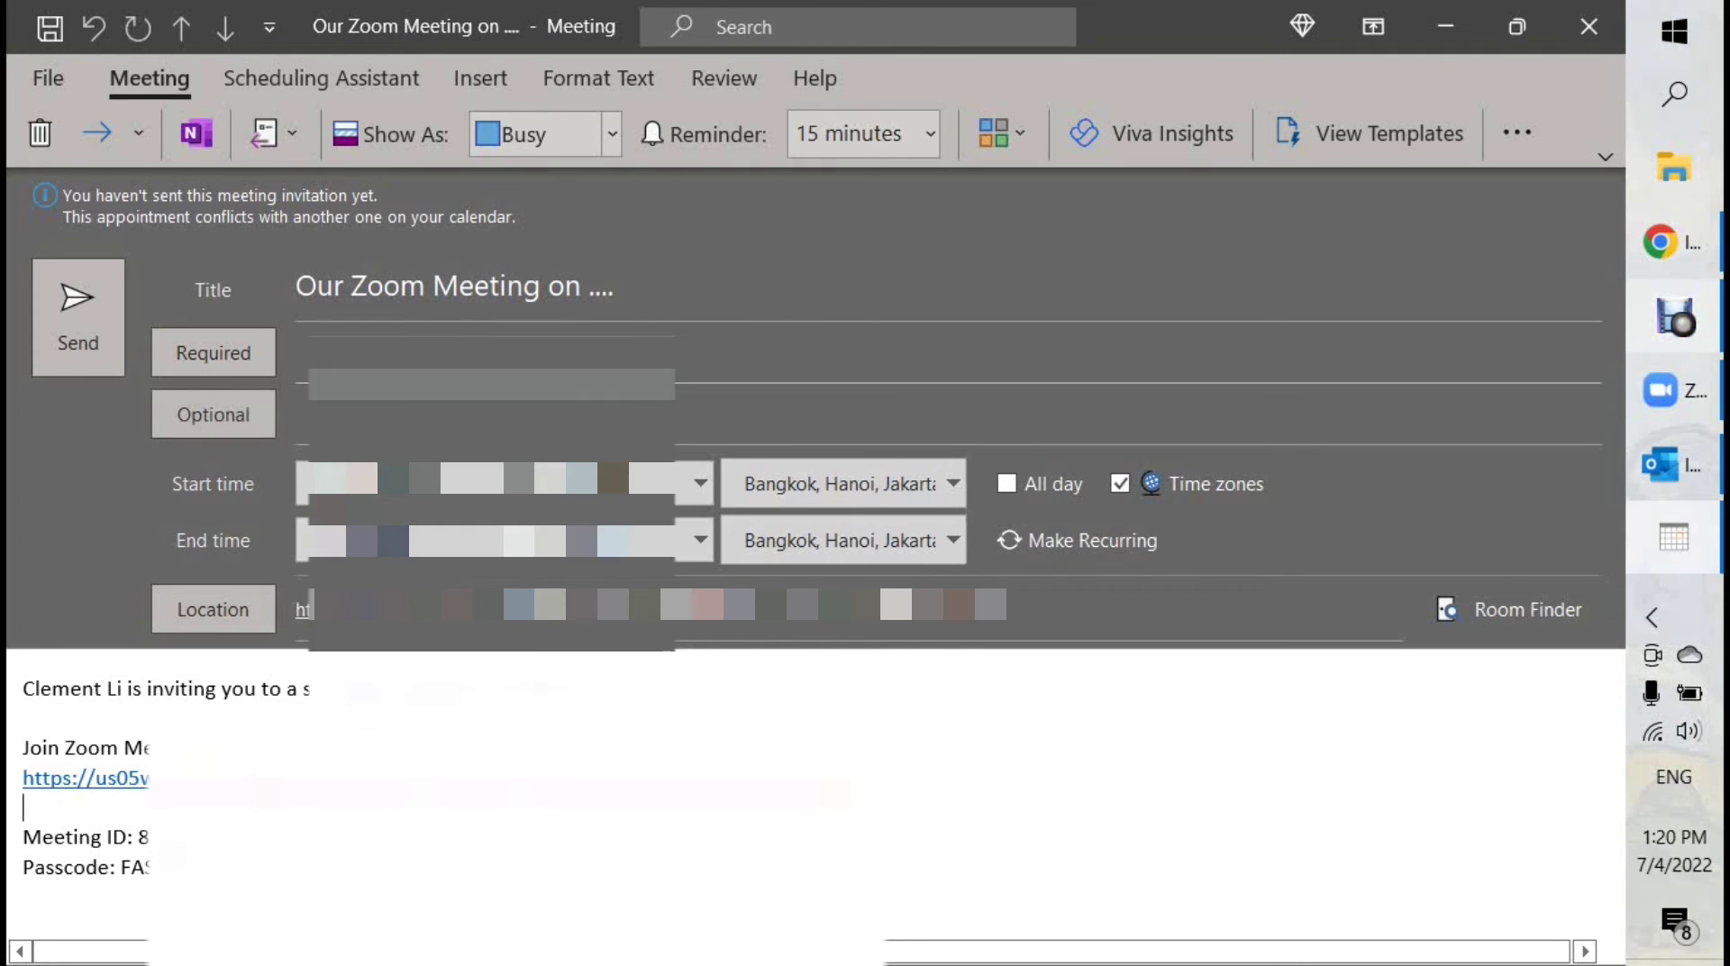
left_click(297, 351)
type("li")
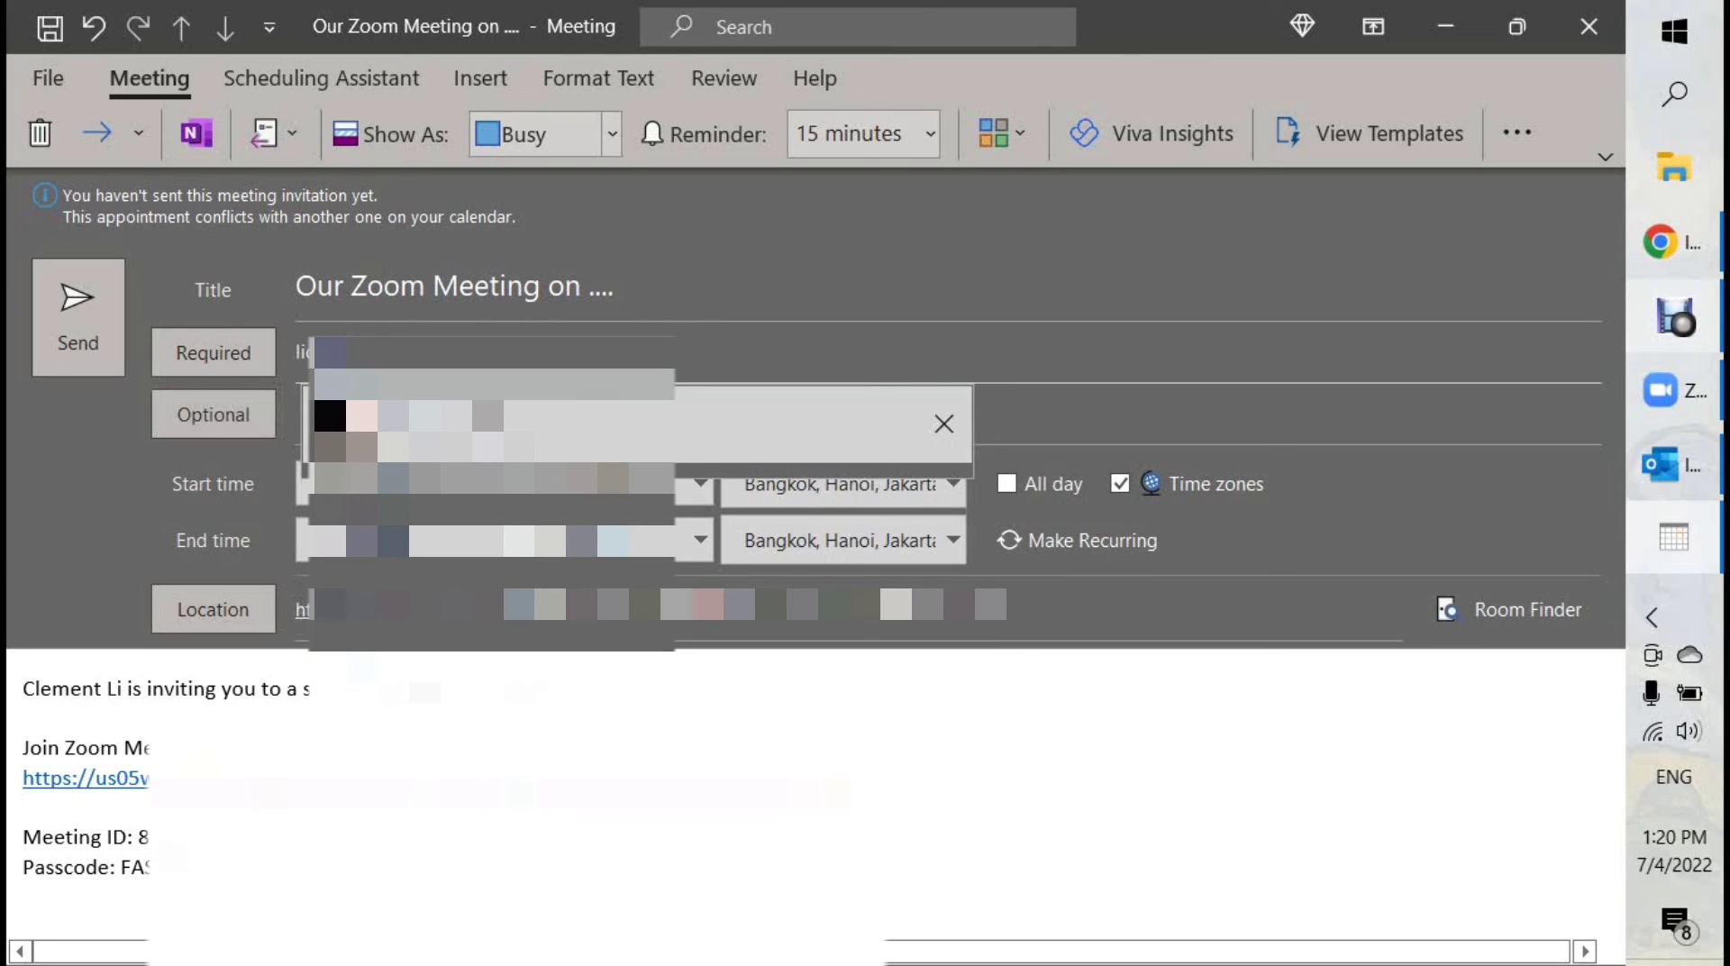
key("Return")
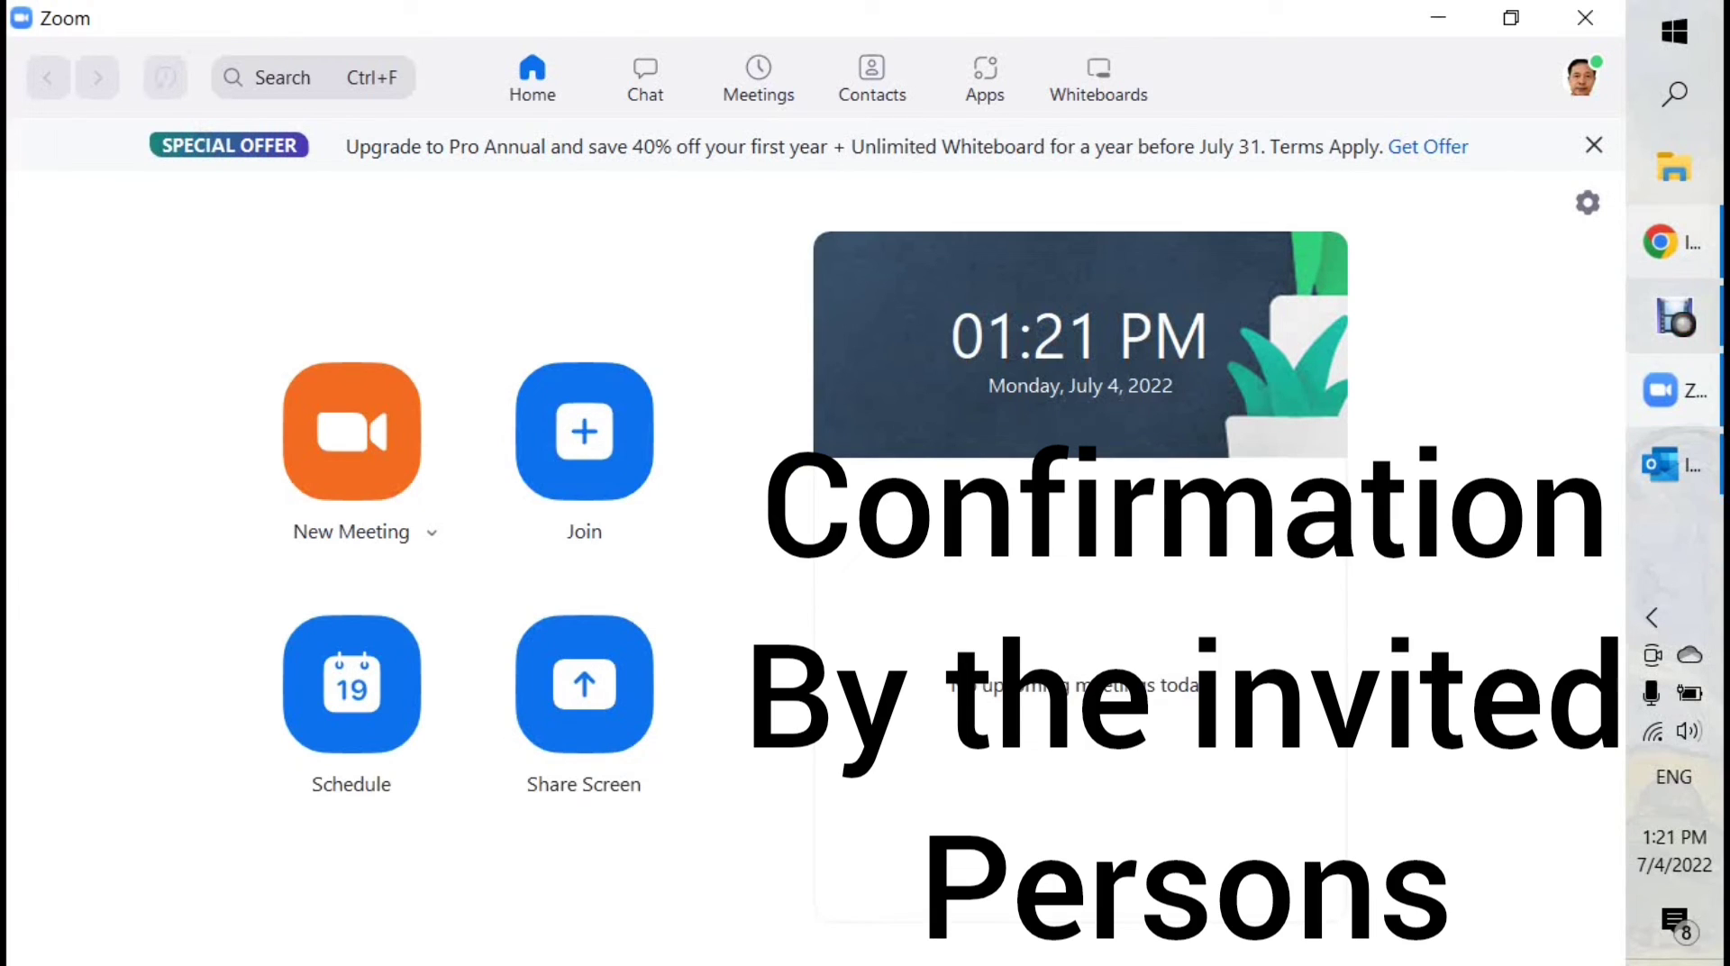
Check the received invitation in Outlook, and switch back to Zoom to view the recurring meeting among the upcoming meetings
key("alt+Tab")
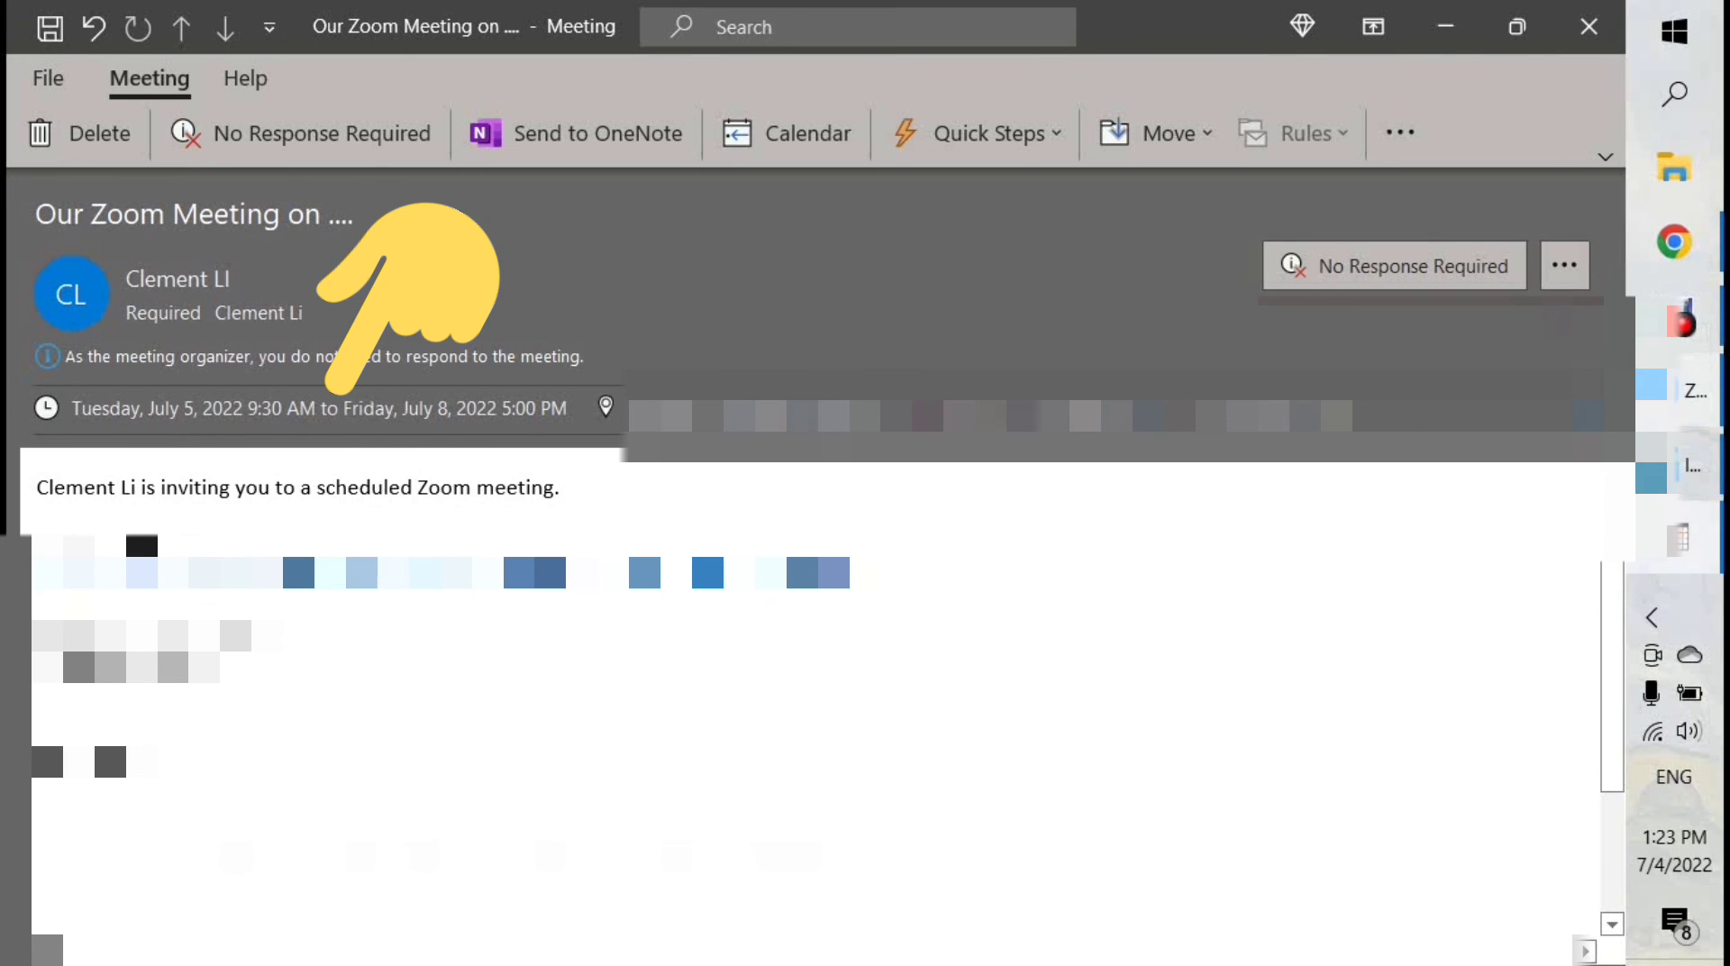
key("alt+Tab")
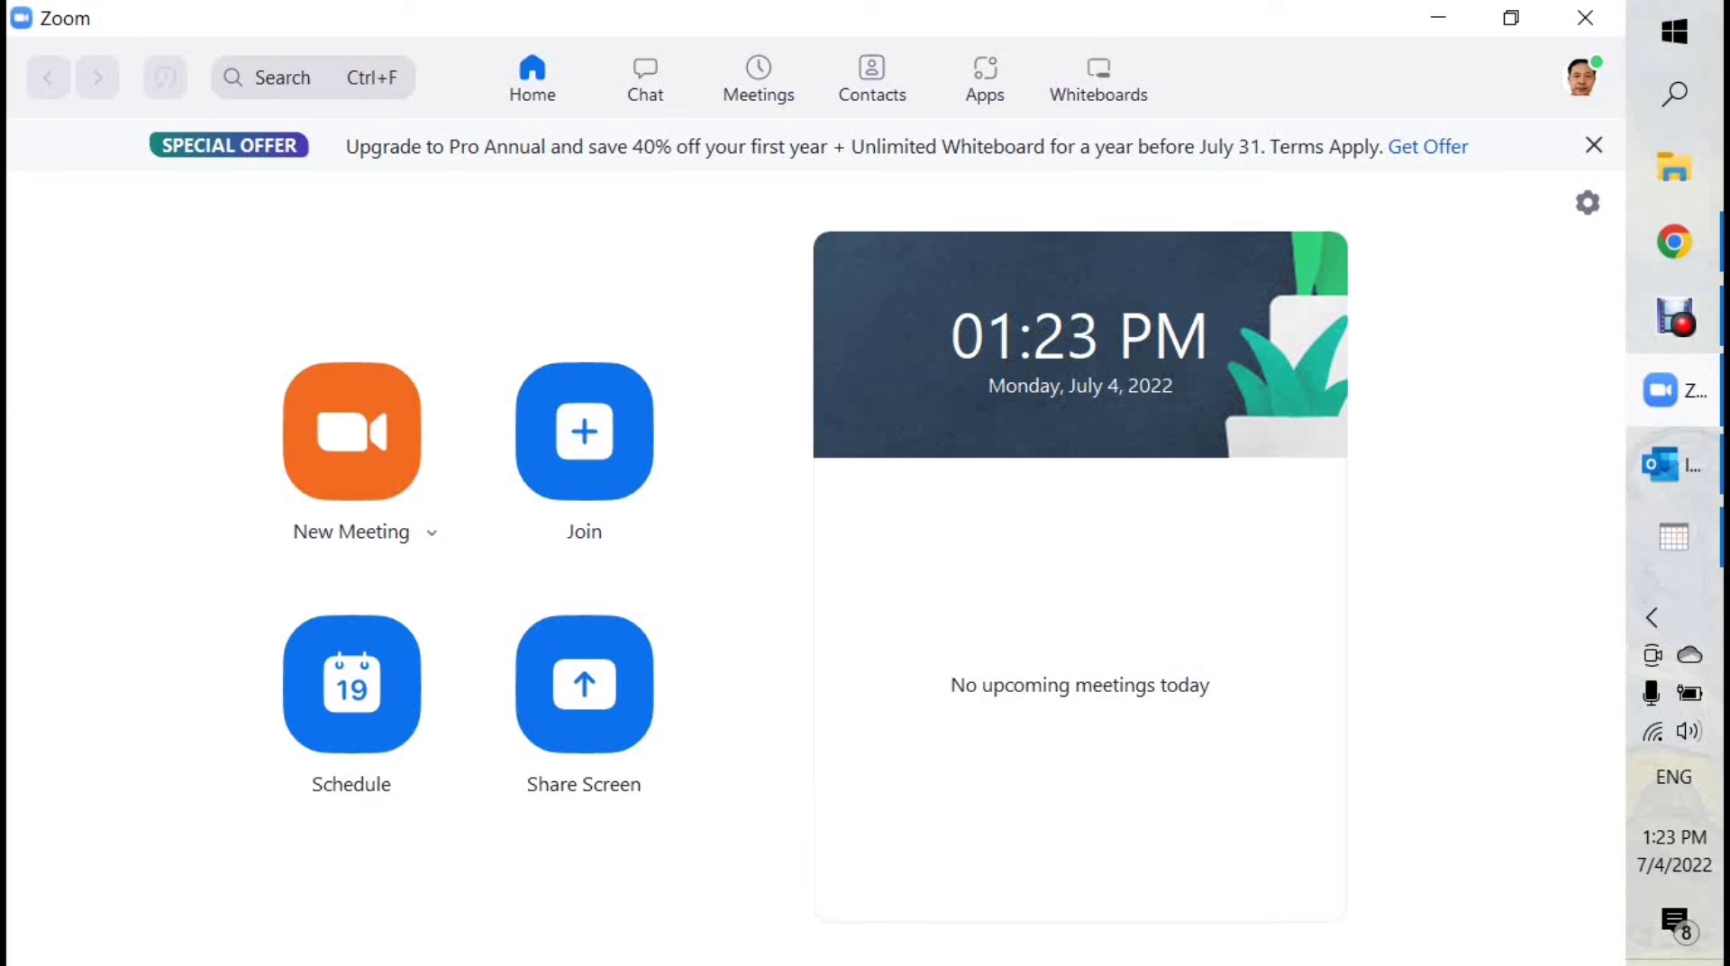
left_click(758, 78)
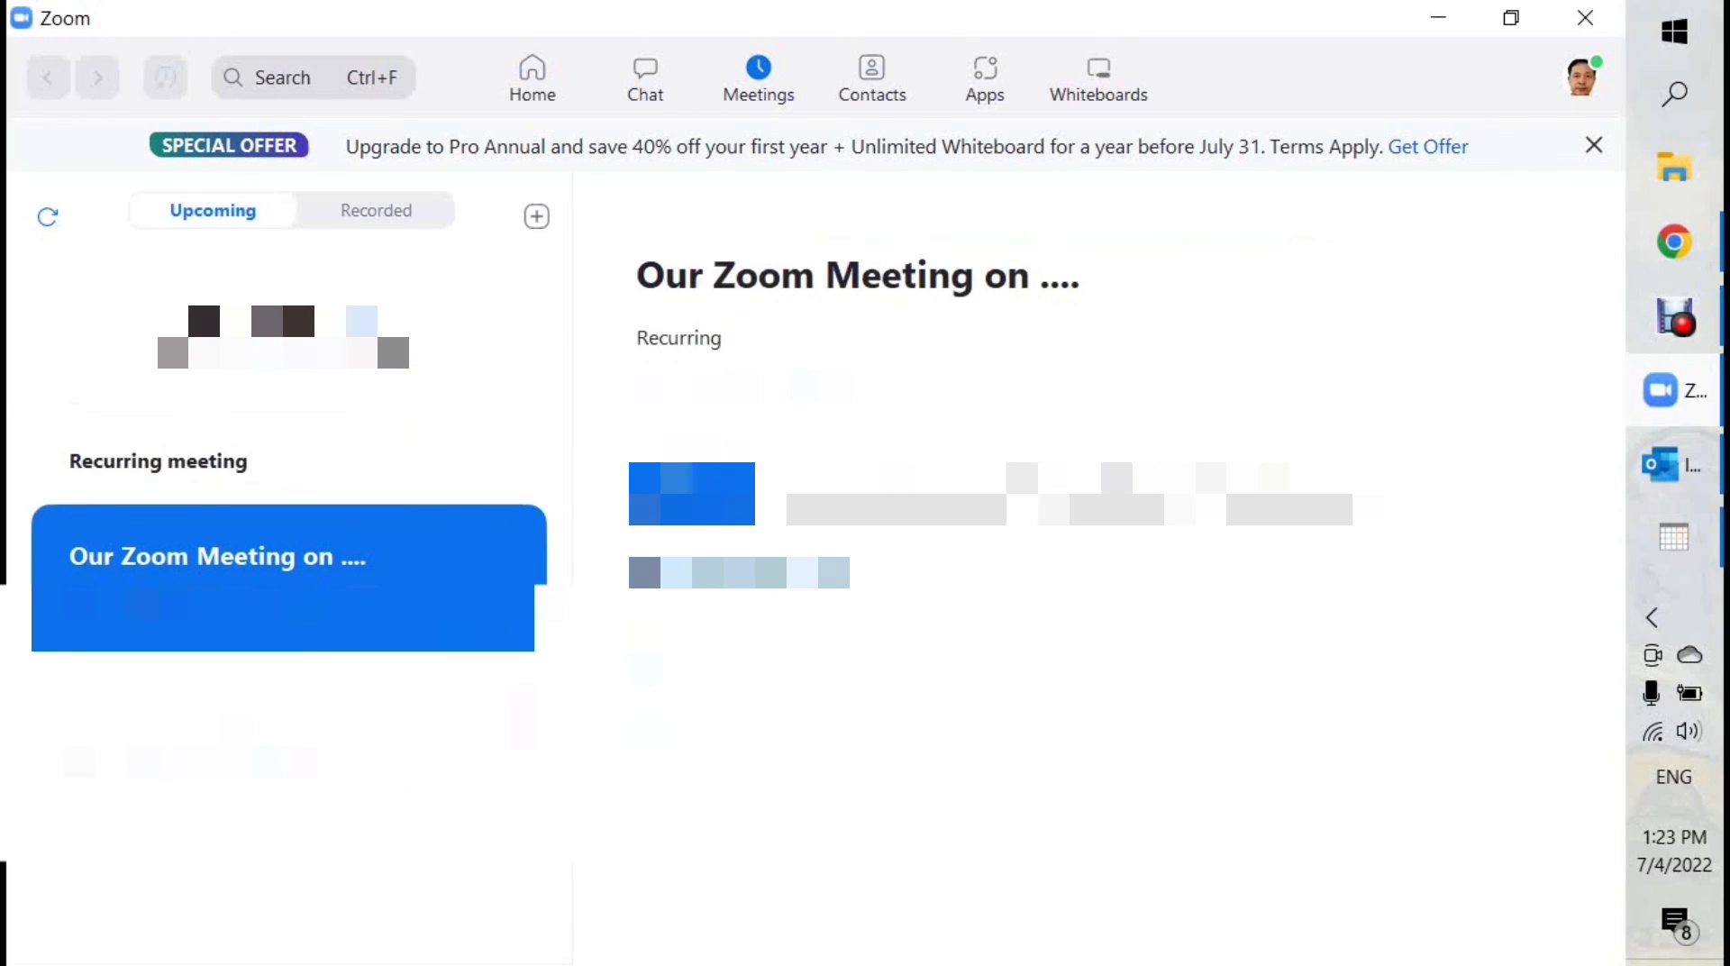